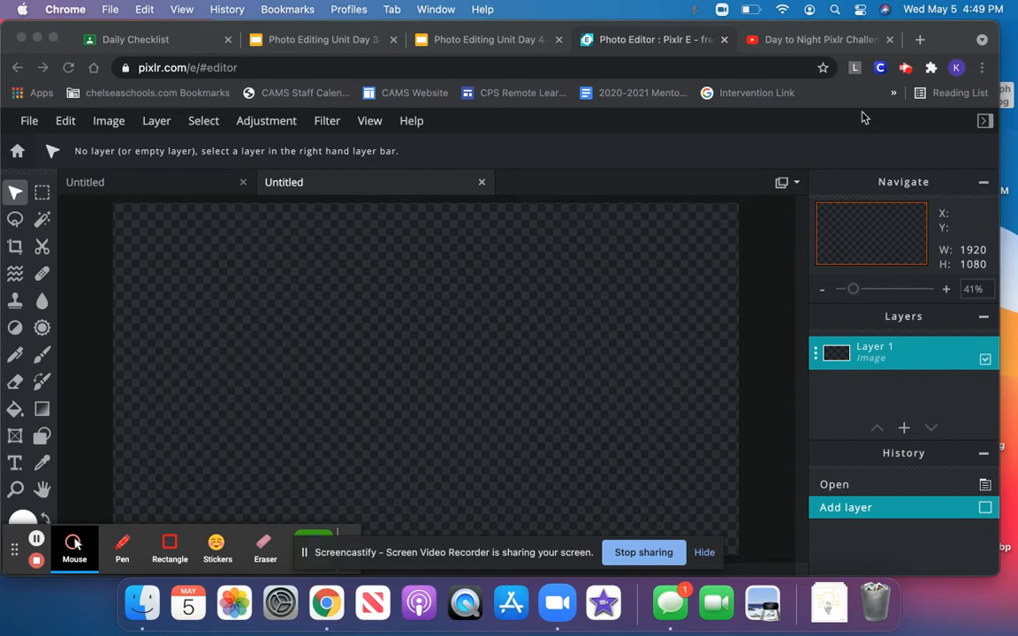
Search Google for "cute kittens" in a new browser tab
{"action": "left_click", "coordinate": [921, 41]}
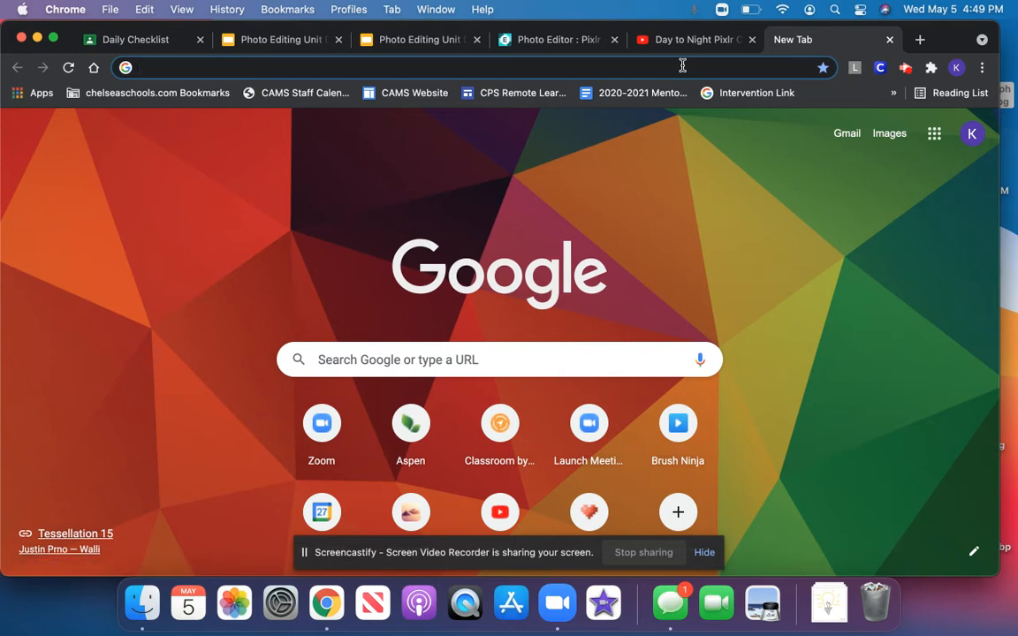
{"action": "type", "text": "cute kitten"}
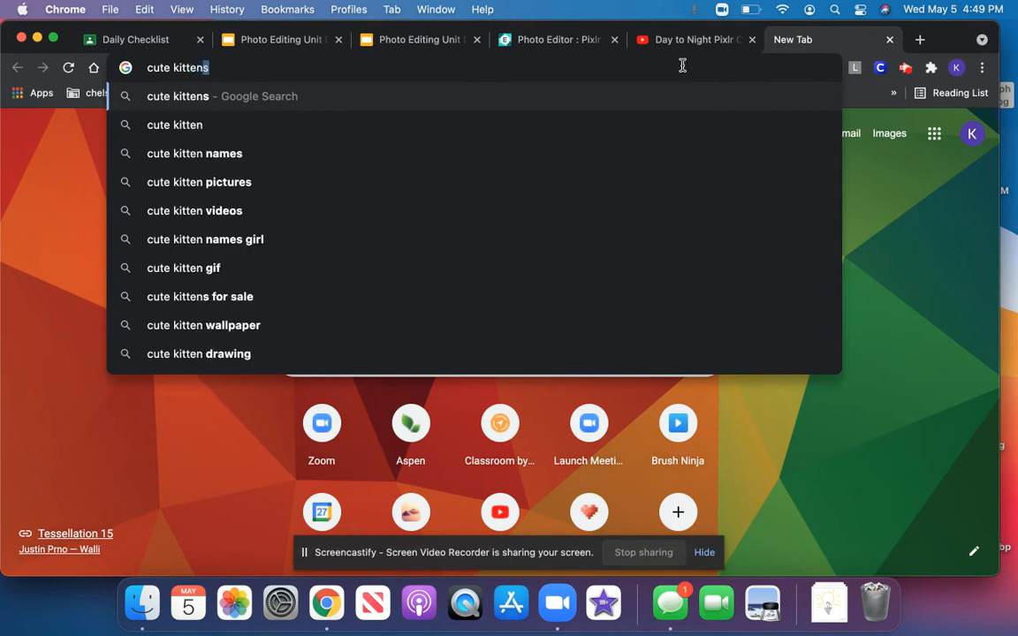
{"action": "key", "text": "Return"}
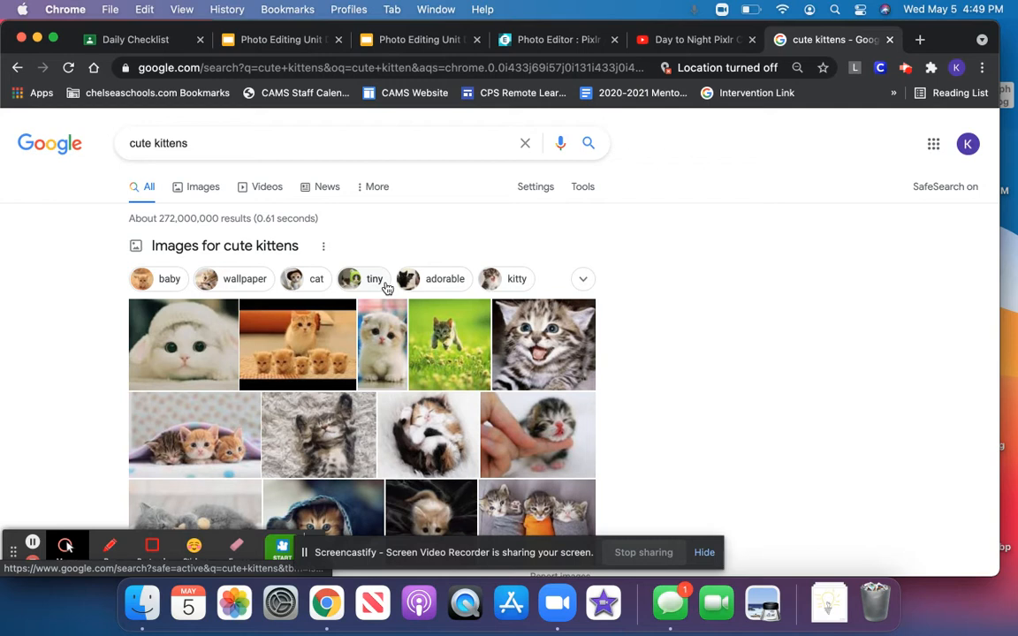
Open the image results and copy the picture of the white kitten in the knitted lamb hat
{"action": "scroll", "coordinate": [217, 431], "scroll_direction": "down", "scroll_amount": 3}
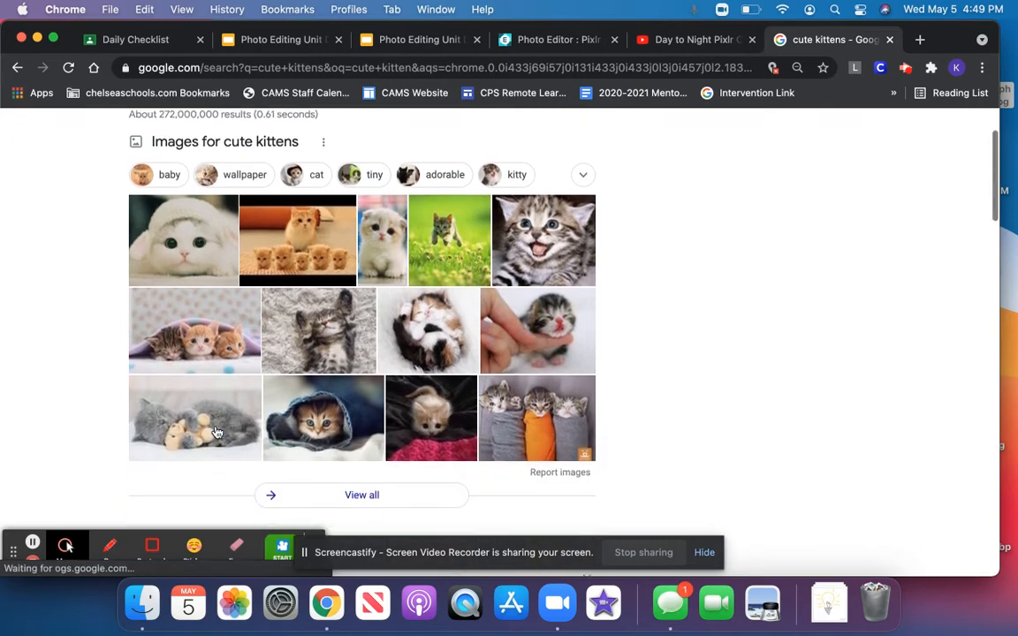
{"action": "left_click", "coordinate": [216, 432]}
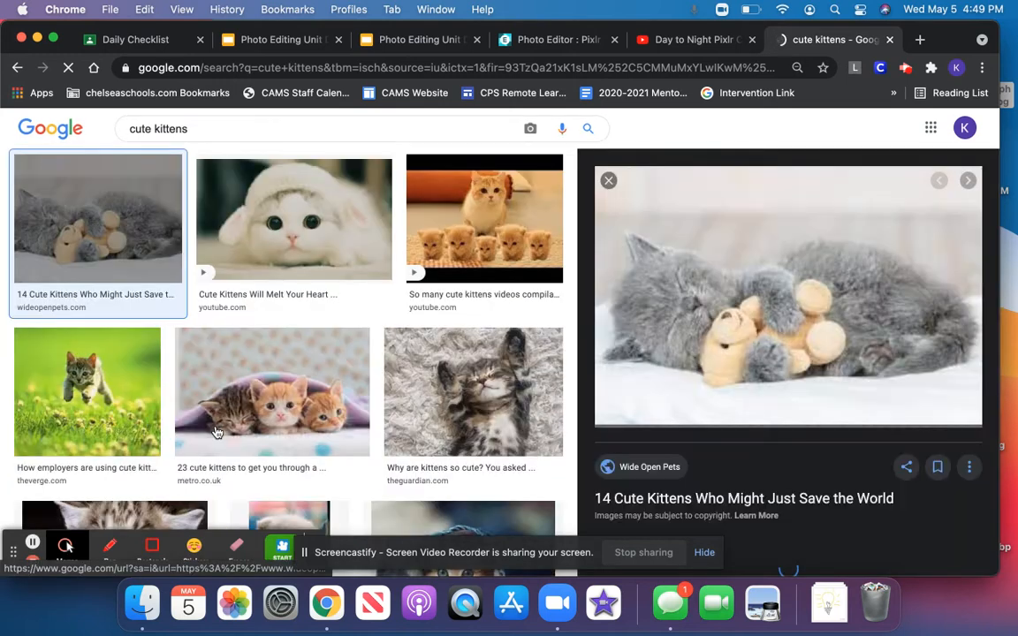
{"action": "left_click", "coordinate": [300, 226]}
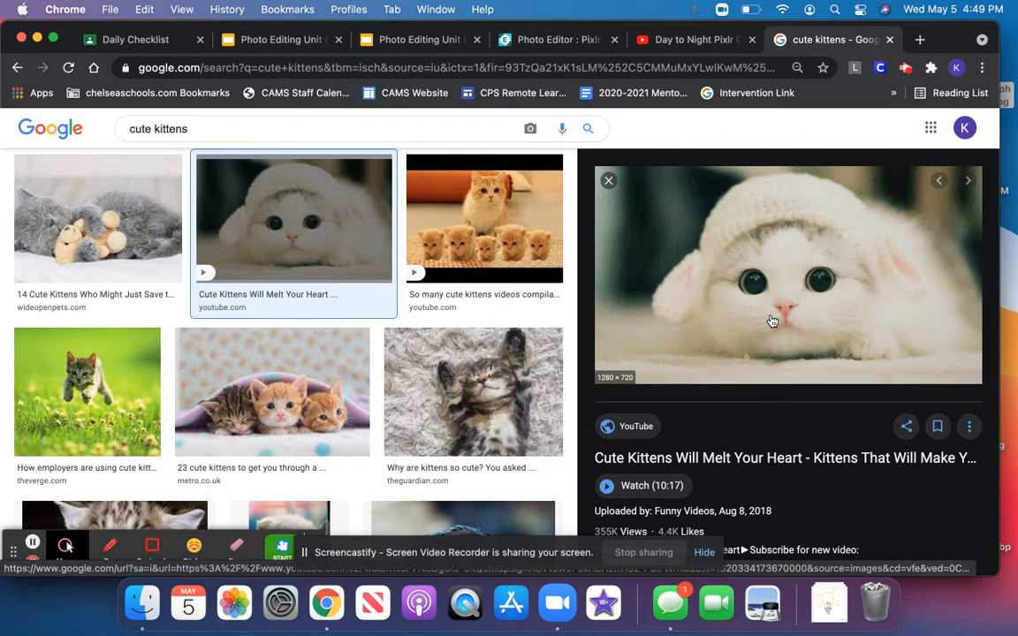
{"action": "right_click", "coordinate": [771, 321]}
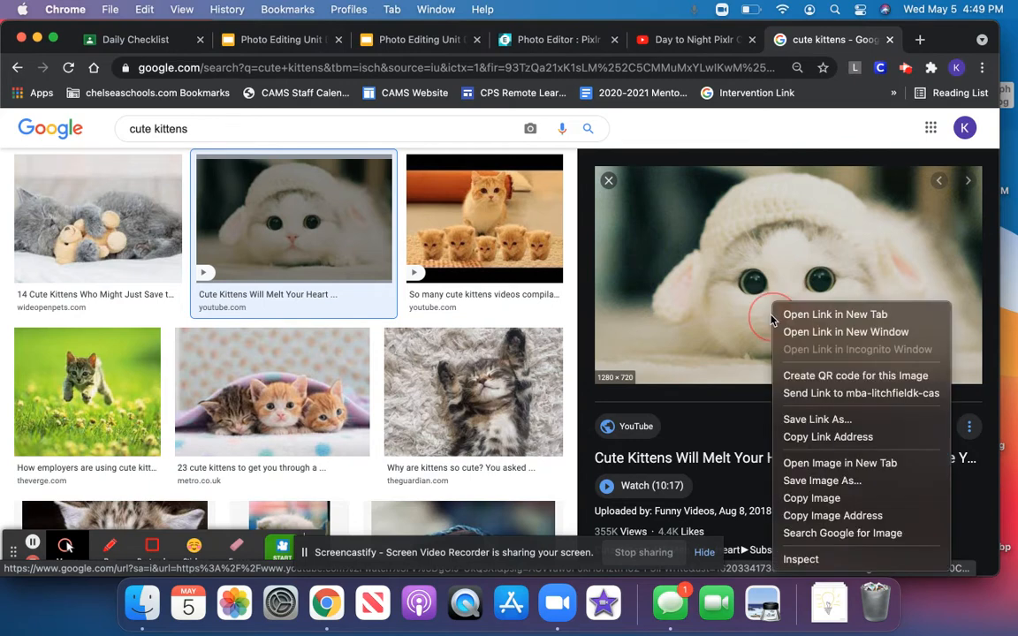
{"action": "left_click", "coordinate": [830, 499]}
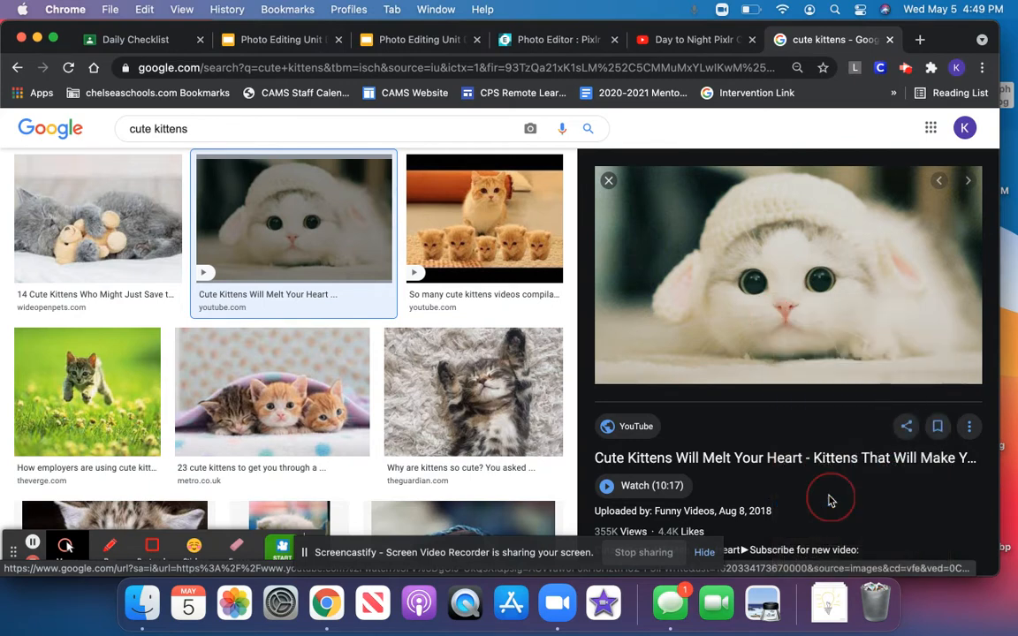
Switch to Pixlr E, create a blank Full HD canvas of 1920 x 1080, and paste the copied kitten picture onto it
{"action": "left_click", "coordinate": [562, 41]}
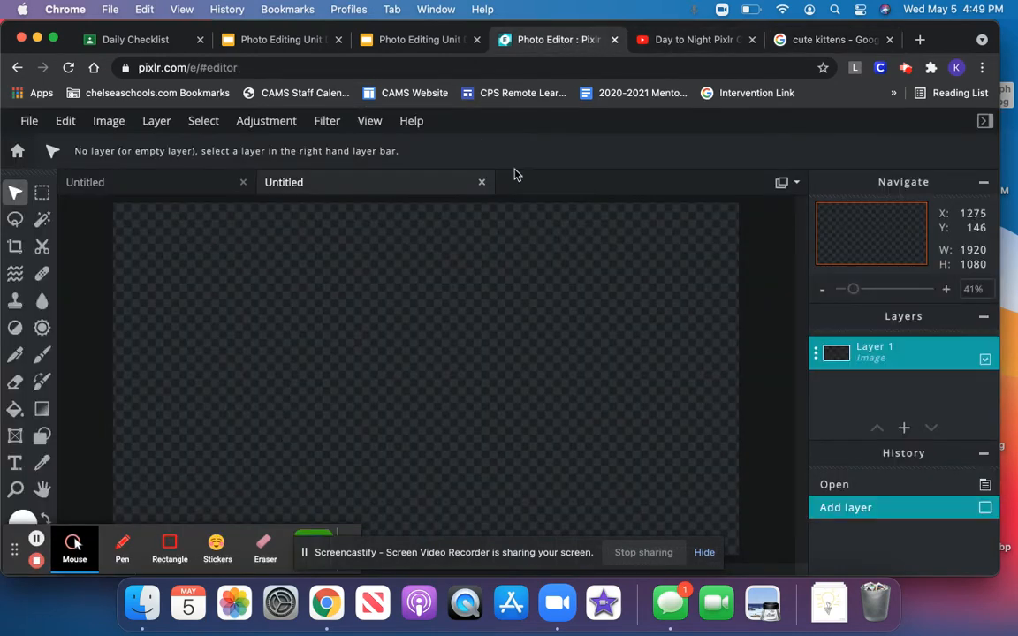
{"action": "left_click", "coordinate": [15, 154]}
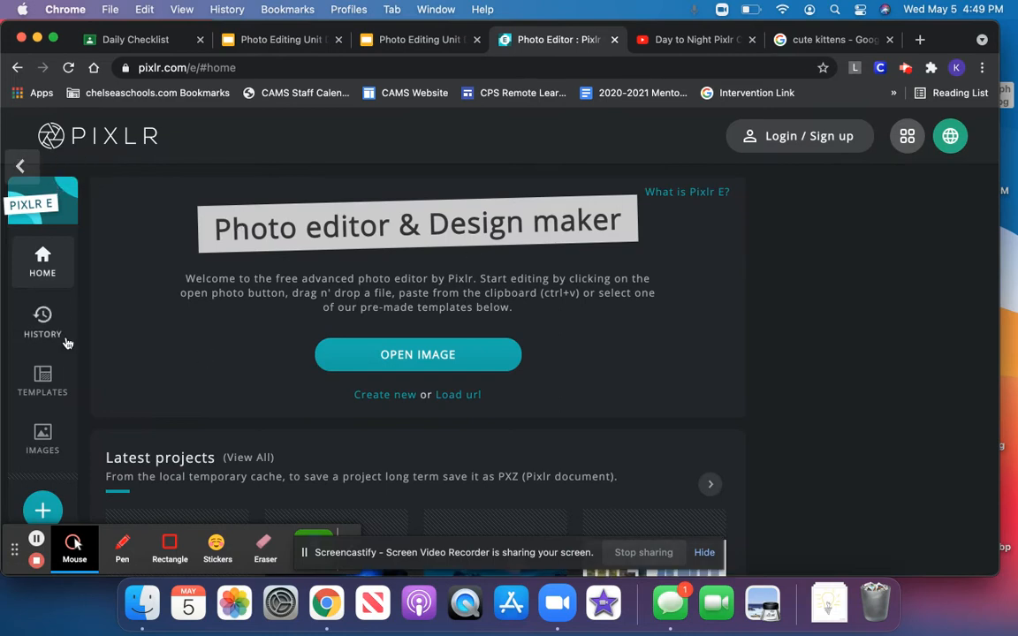
{"action": "left_click", "coordinate": [378, 396]}
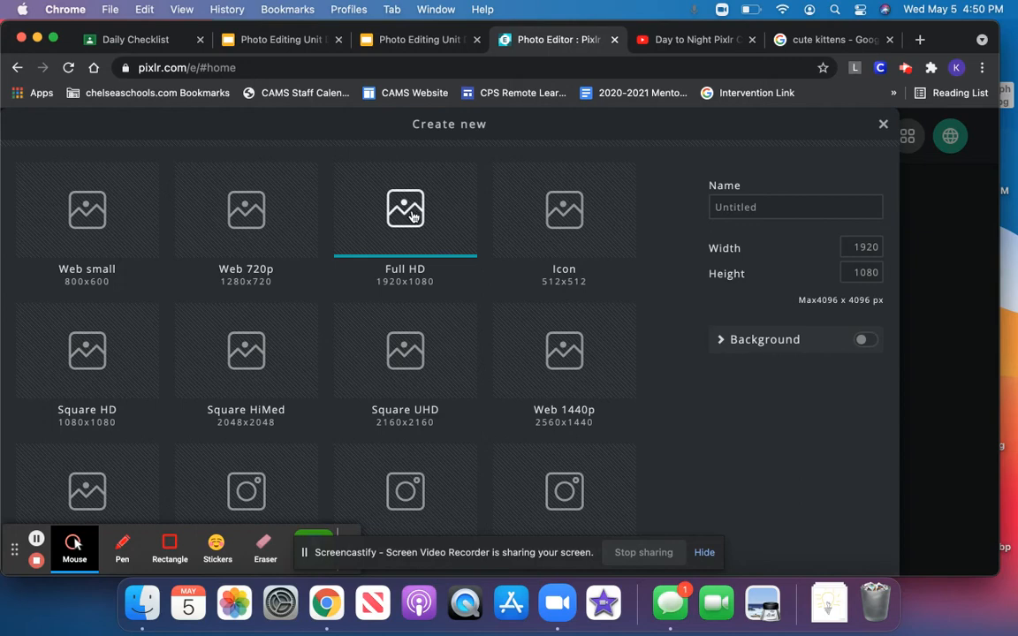
{"action": "scroll", "coordinate": [740, 371], "scroll_direction": "down", "scroll_amount": 5}
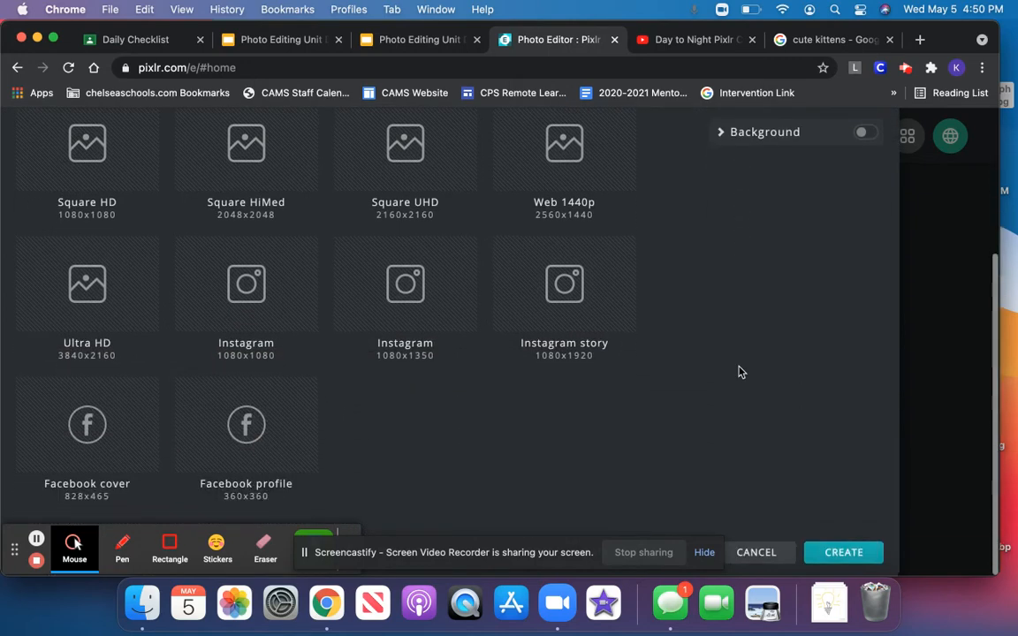
{"action": "left_click", "coordinate": [850, 552]}
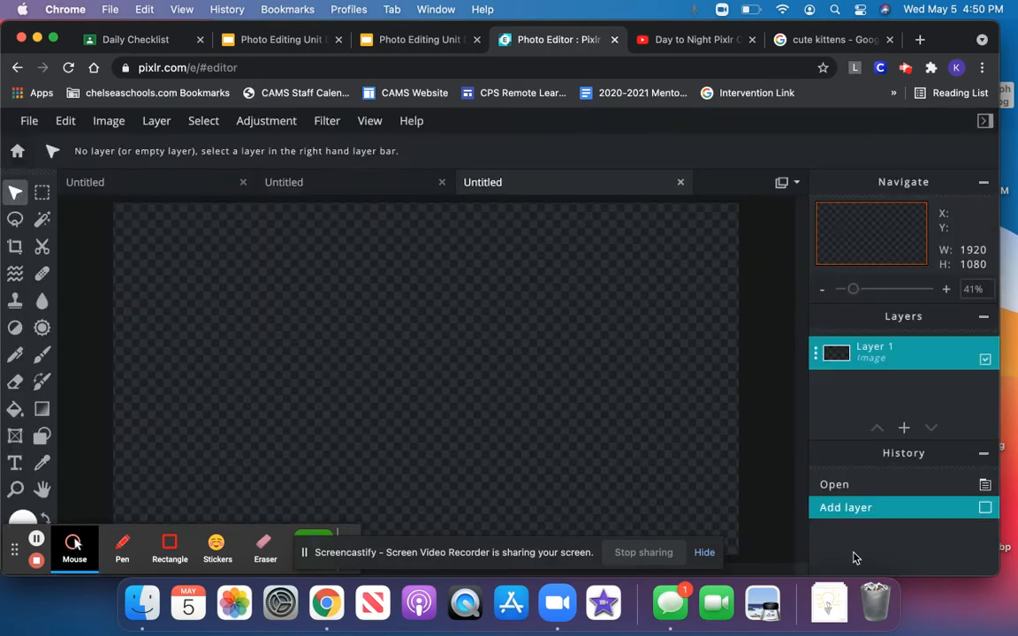
{"action": "key", "text": "super+v"}
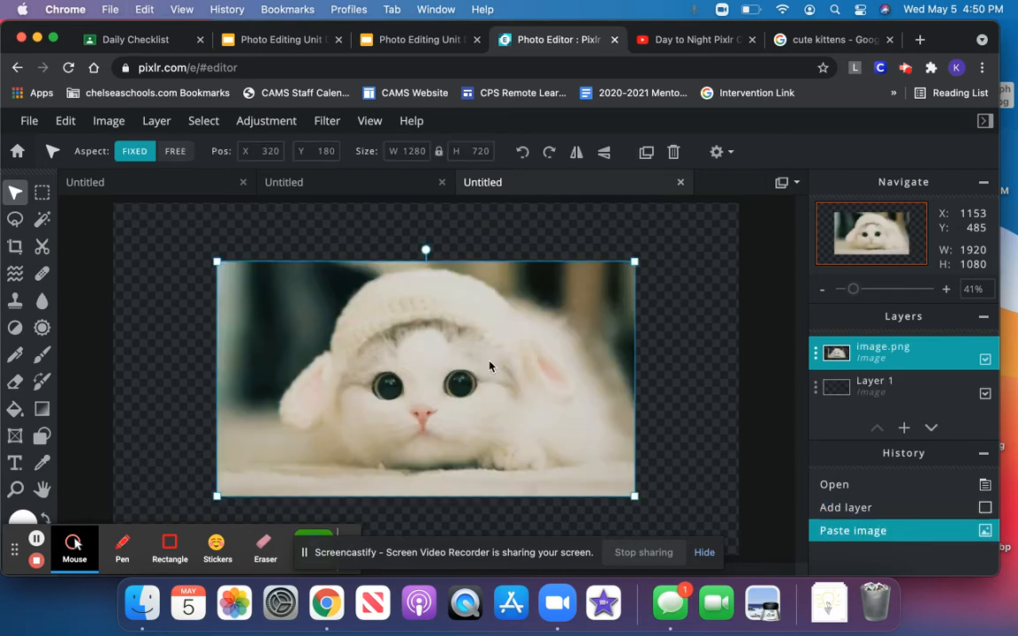
{"action": "left_click", "coordinate": [65, 121]}
Move the kitten picture toward the canvas's upper-left corner and enlarge it to about 1424 x 801
{"action": "left_click_drag", "start_coordinate": [477, 368], "coordinate": [423, 335]}
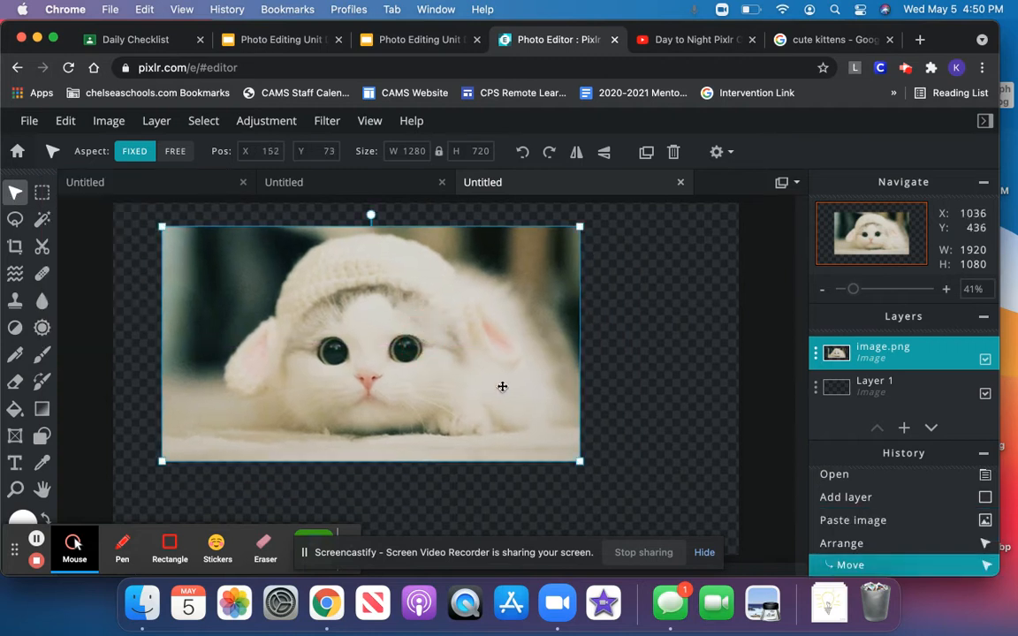
{"action": "left_click_drag", "start_coordinate": [580, 463], "coordinate": [625, 446]}
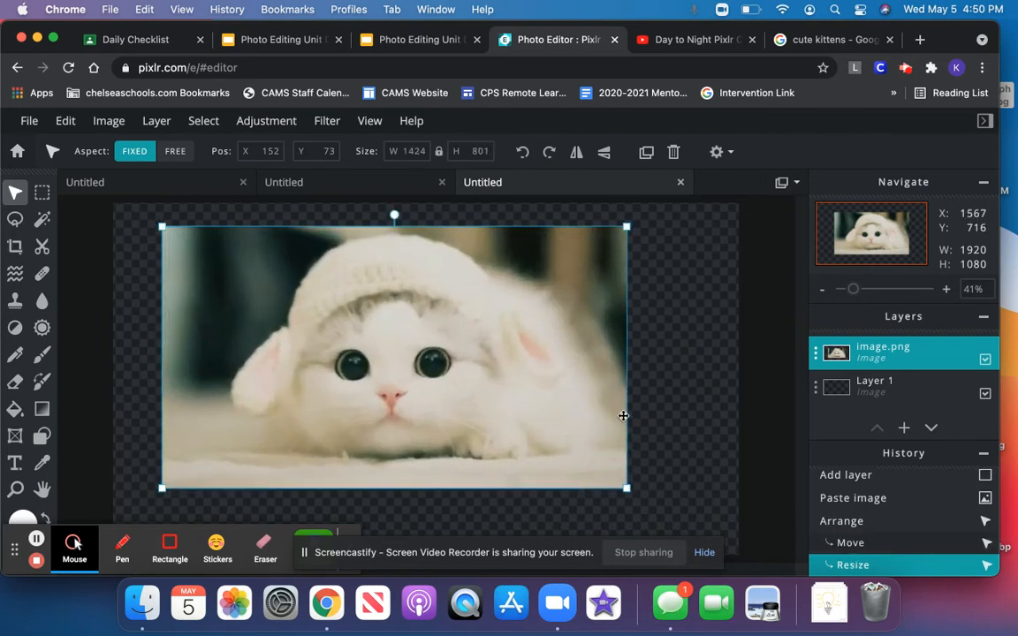
Try flipping the kitten picture horizontally and back, and vertically several times until it is upright again
{"action": "left_click", "coordinate": [577, 153]}
{"action": "left_click", "coordinate": [577, 152]}
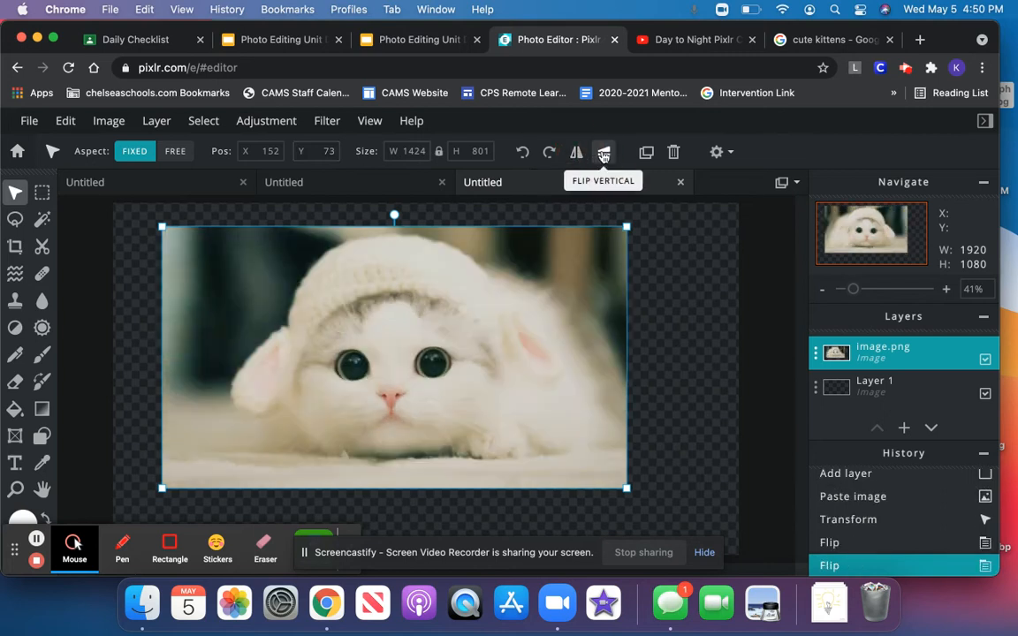
{"action": "left_click", "coordinate": [602, 154]}
{"action": "left_click", "coordinate": [603, 155]}
{"action": "left_click", "coordinate": [603, 154]}
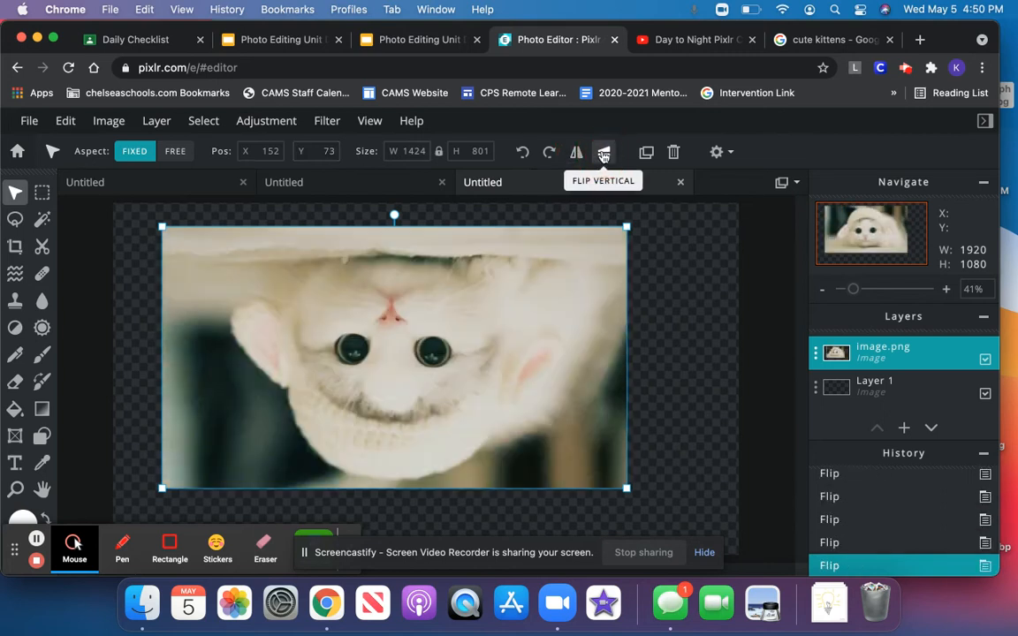
{"action": "left_click", "coordinate": [604, 155]}
Try rotating the kitten picture to the right through a full turn
{"action": "left_click", "coordinate": [549, 155]}
{"action": "left_click", "coordinate": [549, 155]}
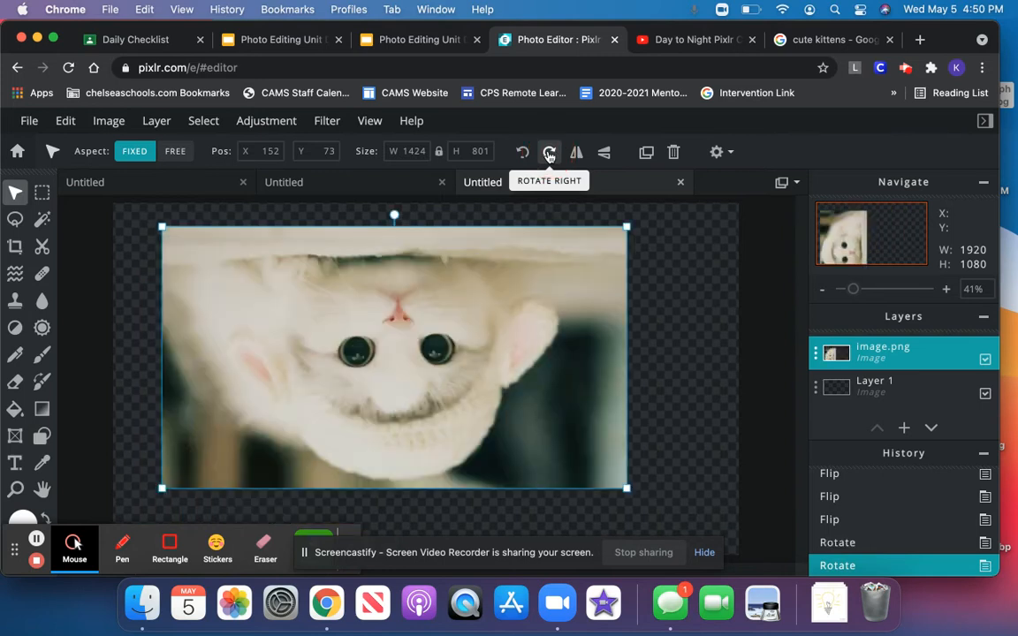
{"action": "left_click", "coordinate": [548, 154]}
{"action": "left_click", "coordinate": [549, 155]}
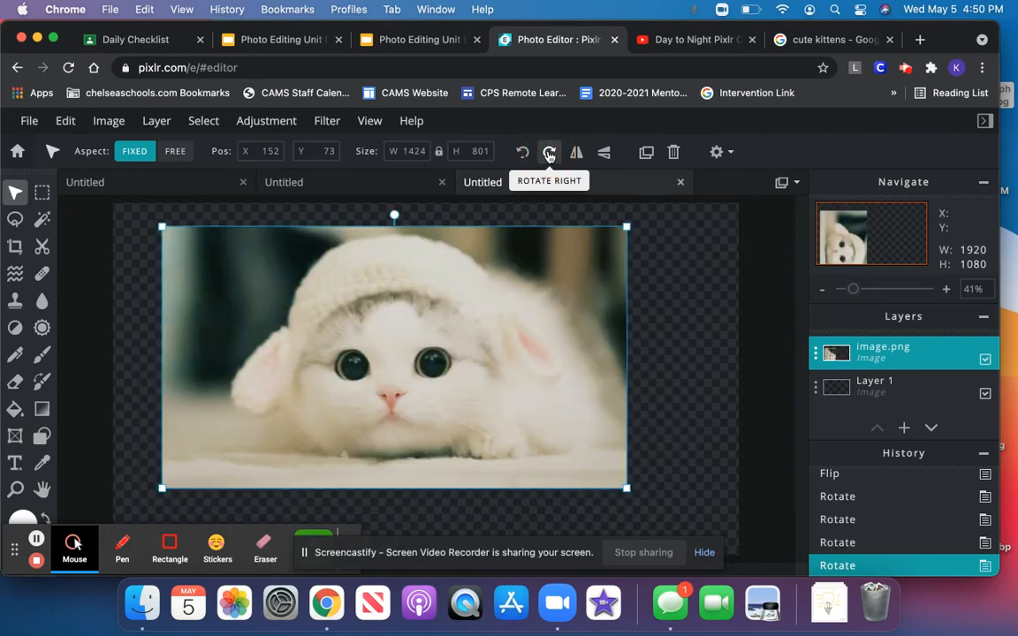
Duplicate the kitten picture, offset the copy toward the lower right, and move the original to the canvas's upper-left corner at 0, 0
{"action": "left_click", "coordinate": [649, 155]}
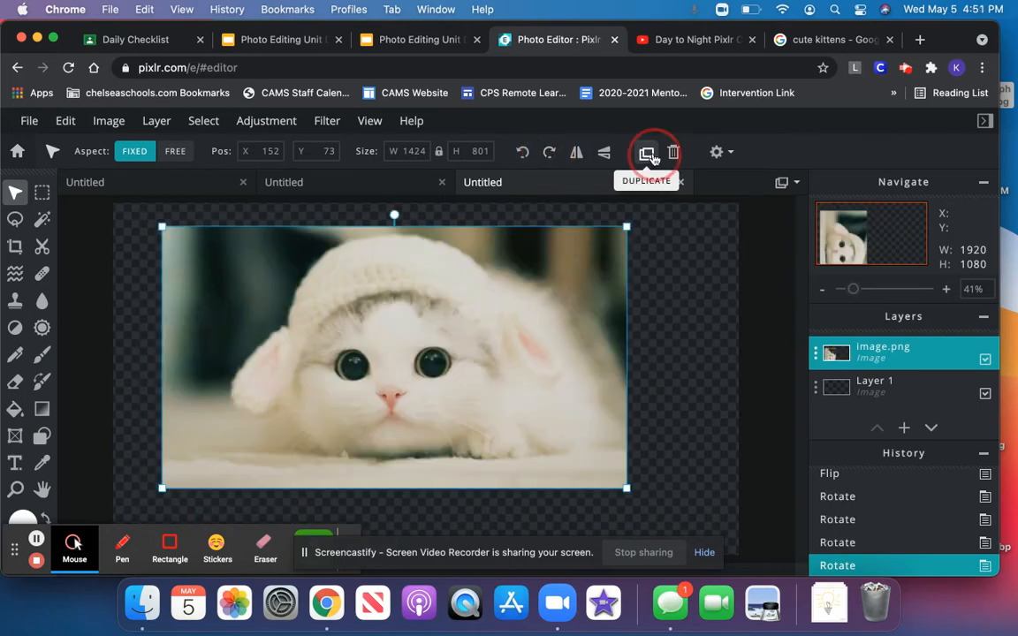
{"action": "left_click_drag", "start_coordinate": [484, 354], "coordinate": [580, 391]}
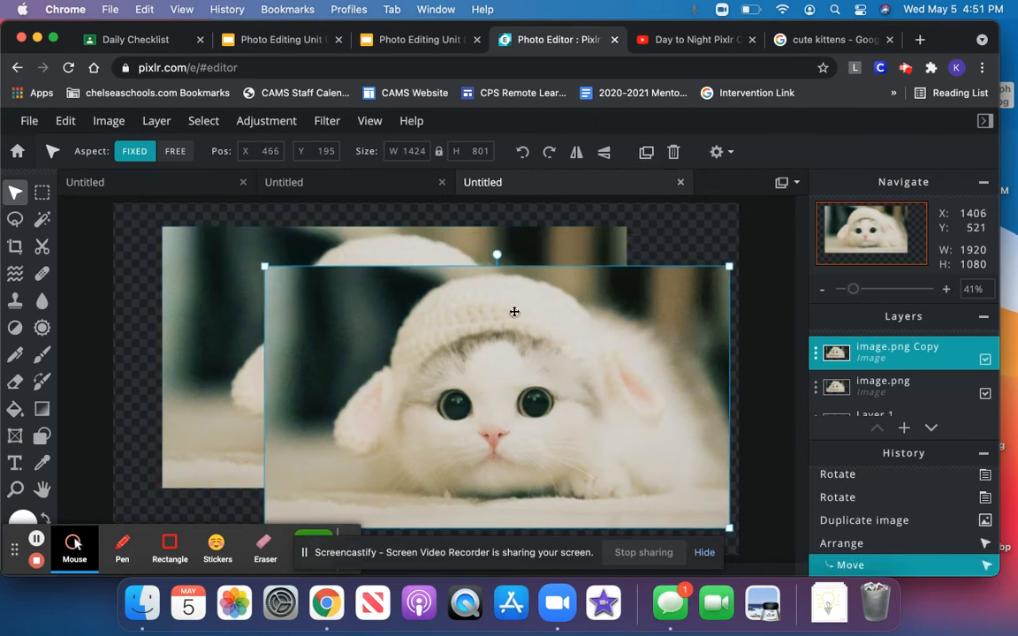
{"action": "left_click_drag", "start_coordinate": [270, 244], "coordinate": [215, 225]}
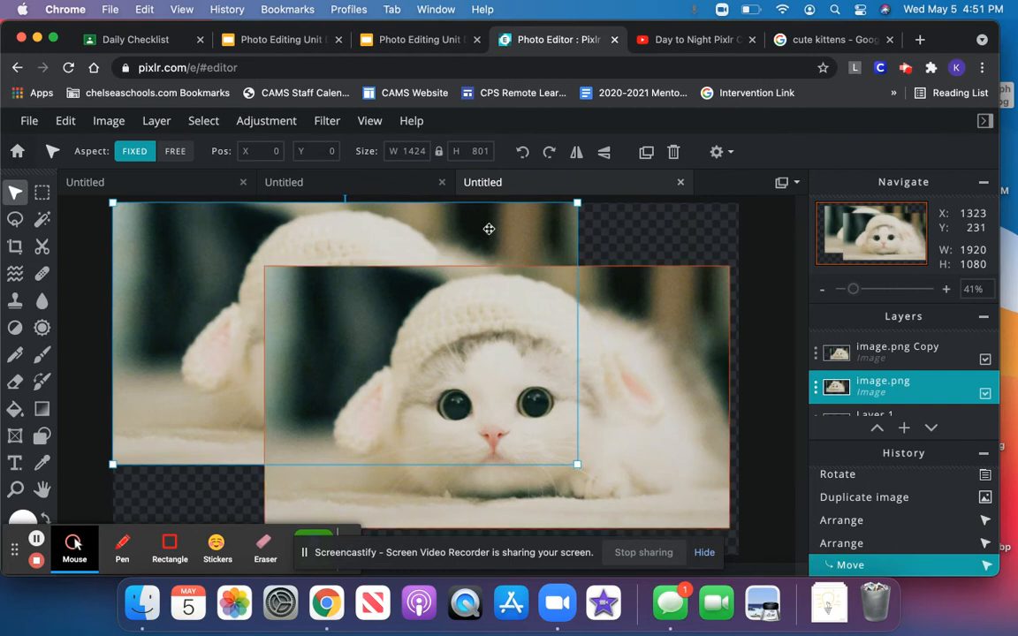
Delete the duplicate kitten picture and enlarge the remaining one to about 1941 x 1092 so it covers the canvas
{"action": "left_click", "coordinate": [571, 367]}
{"action": "key", "text": "Delete"}
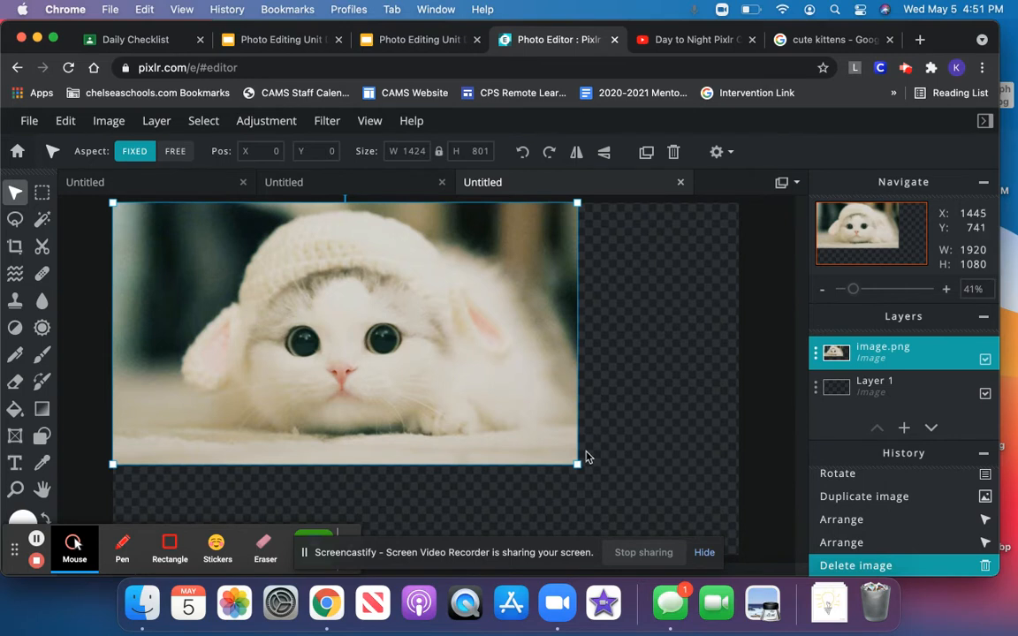
{"action": "left_click_drag", "start_coordinate": [577, 463], "coordinate": [593, 471]}
{"action": "left_click_drag", "start_coordinate": [664, 504], "coordinate": [747, 548]}
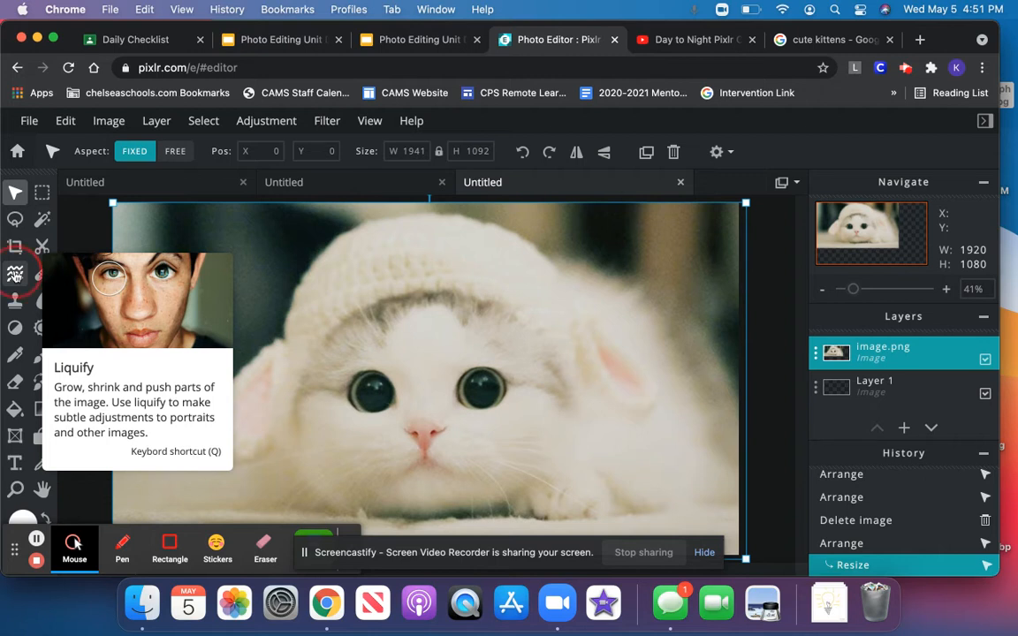
Use Liquify's push method with a size 50 brush at 50% strength and density to pull the hat's upper edge into small spikes
{"action": "left_click", "coordinate": [15, 274]}
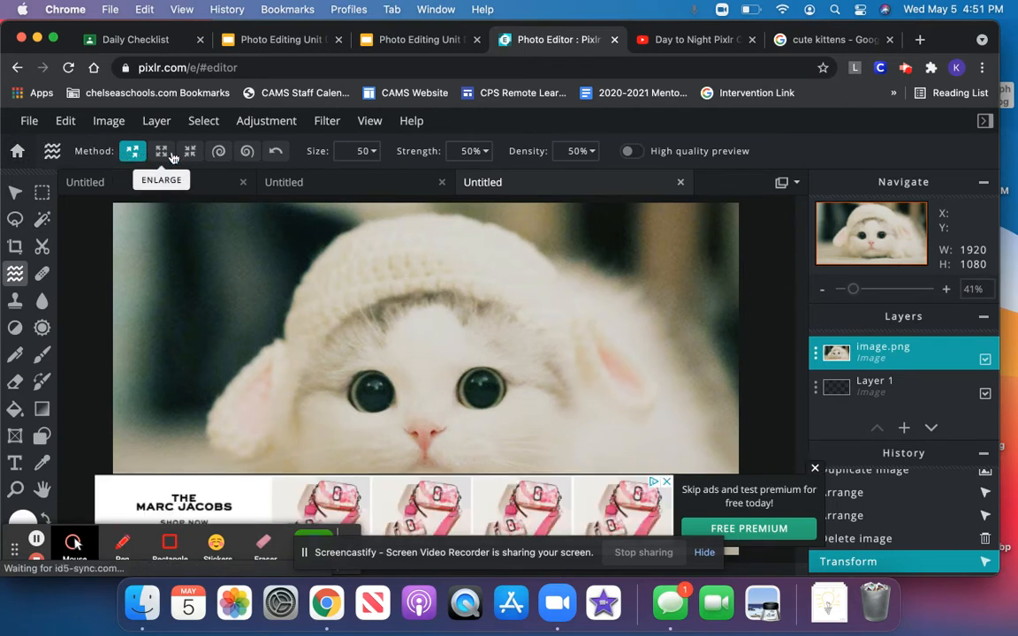
{"action": "left_click", "coordinate": [815, 469]}
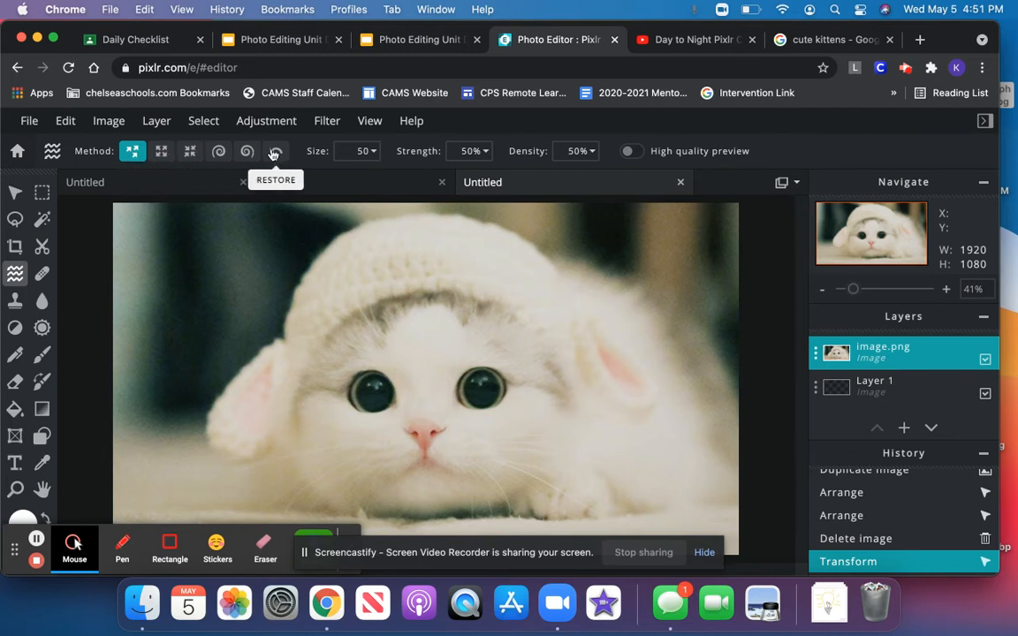
{"action": "left_click", "coordinate": [370, 150]}
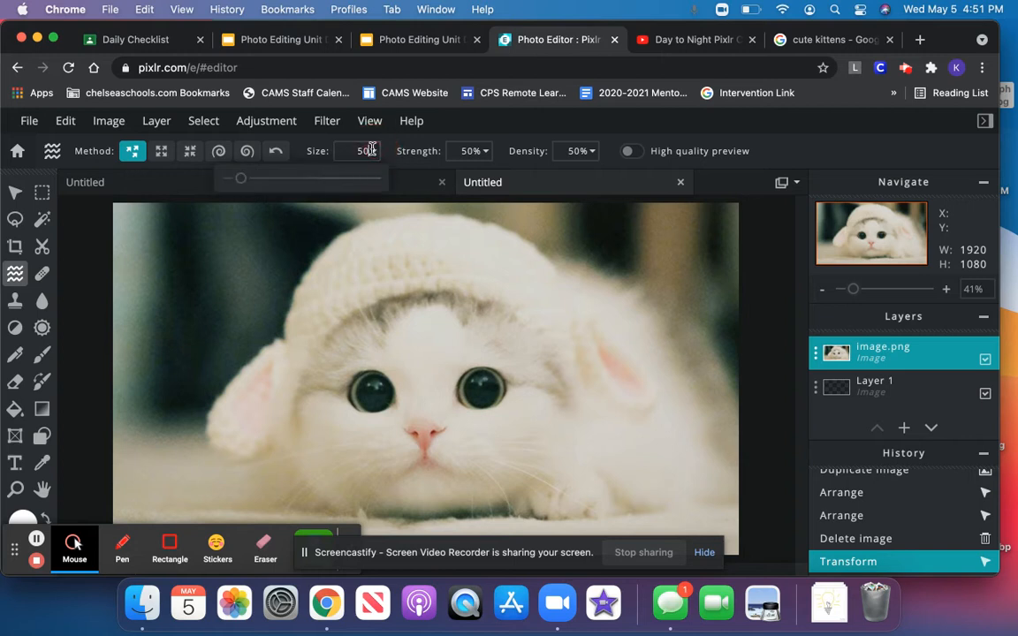
{"action": "mouse_move", "coordinate": [241, 177]}
{"action": "left_mouse_down"}
{"action": "mouse_move", "coordinate": [306, 175]}
{"action": "mouse_move", "coordinate": [242, 178]}
{"action": "left_mouse_up"}
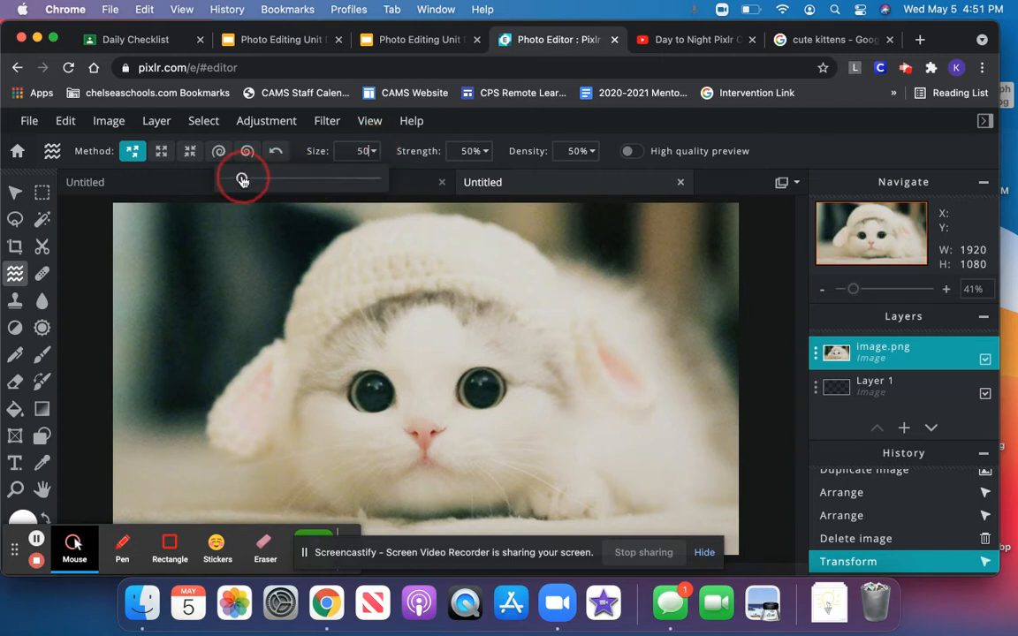
{"action": "left_click", "coordinate": [579, 150]}
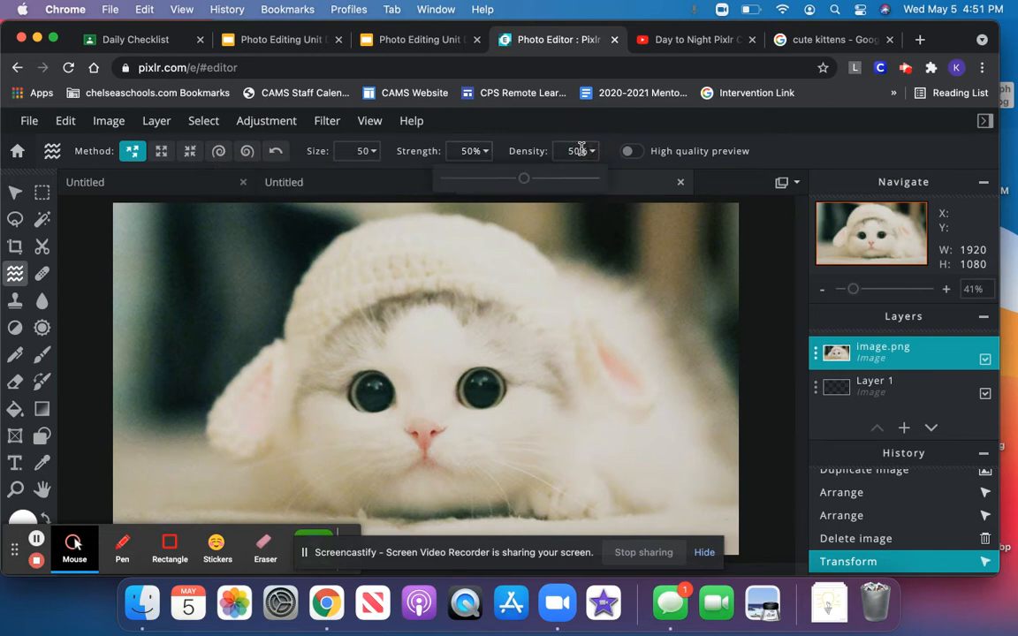
{"action": "left_click", "coordinate": [376, 152]}
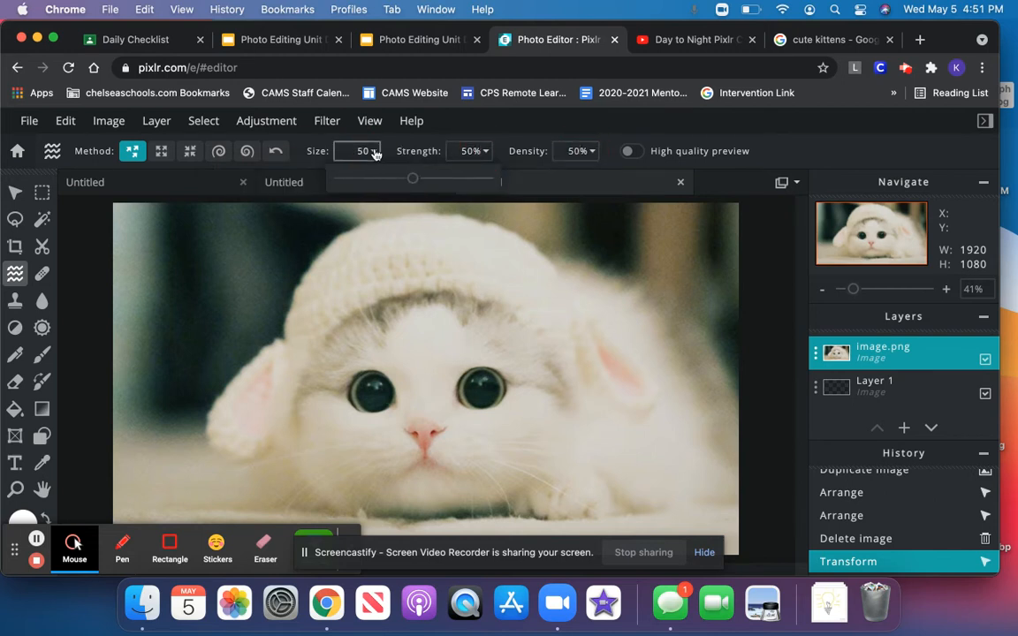
{"action": "left_click", "coordinate": [134, 154]}
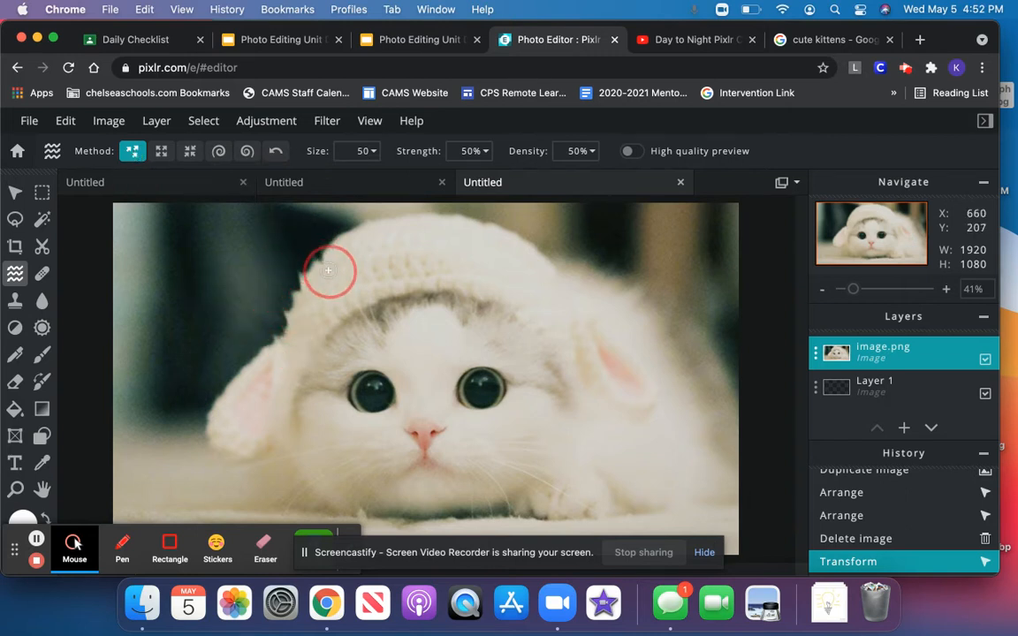
{"action": "mouse_move", "coordinate": [516, 219]}
{"action": "left_mouse_down"}
{"action": "mouse_move", "coordinate": [503, 256]}
{"action": "mouse_move", "coordinate": [587, 276]}
{"action": "mouse_move", "coordinate": [594, 305]}
{"action": "left_mouse_up"}
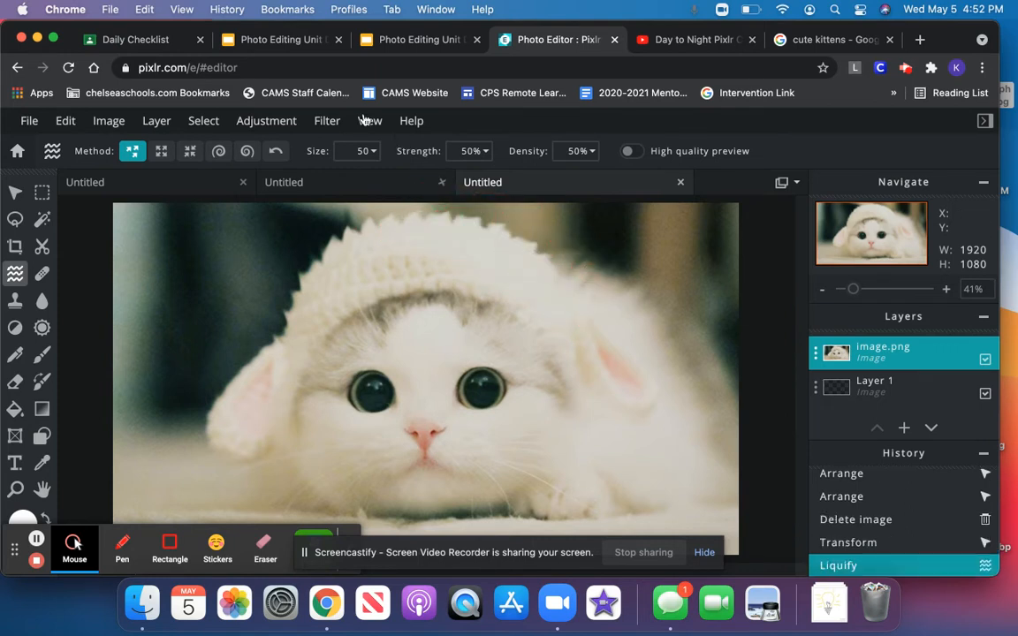
Set the Liquify brush size to 284 and strength to 86%, and pull the hat's edges outward into large points on both sides
{"action": "left_click", "coordinate": [369, 150]}
{"action": "left_click_drag", "start_coordinate": [243, 178], "coordinate": [311, 176]}
{"action": "left_click", "coordinate": [484, 151]}
{"action": "left_click_drag", "start_coordinate": [411, 179], "coordinate": [467, 179]}
{"action": "mouse_move", "coordinate": [273, 332]}
{"action": "left_mouse_down"}
{"action": "mouse_move", "coordinate": [282, 315]}
{"action": "mouse_move", "coordinate": [238, 291]}
{"action": "mouse_move", "coordinate": [218, 260]}
{"action": "mouse_move", "coordinate": [283, 272]}
{"action": "mouse_move", "coordinate": [330, 209]}
{"action": "mouse_move", "coordinate": [362, 198]}
{"action": "left_mouse_up"}
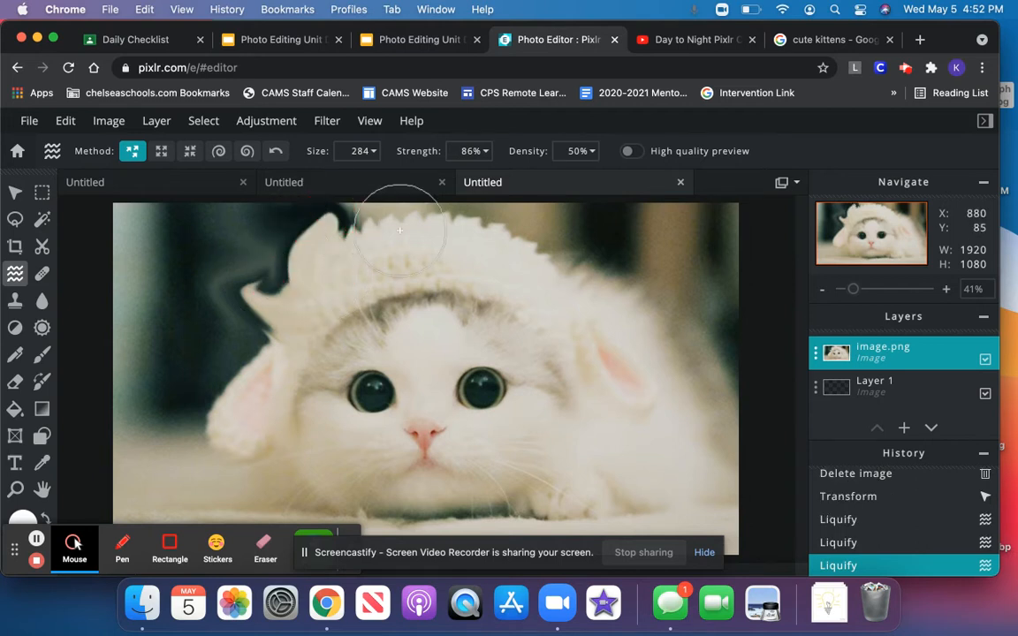
{"action": "mouse_move", "coordinate": [500, 228]}
{"action": "left_mouse_down"}
{"action": "mouse_move", "coordinate": [528, 262]}
{"action": "mouse_move", "coordinate": [618, 266]}
{"action": "left_mouse_up"}
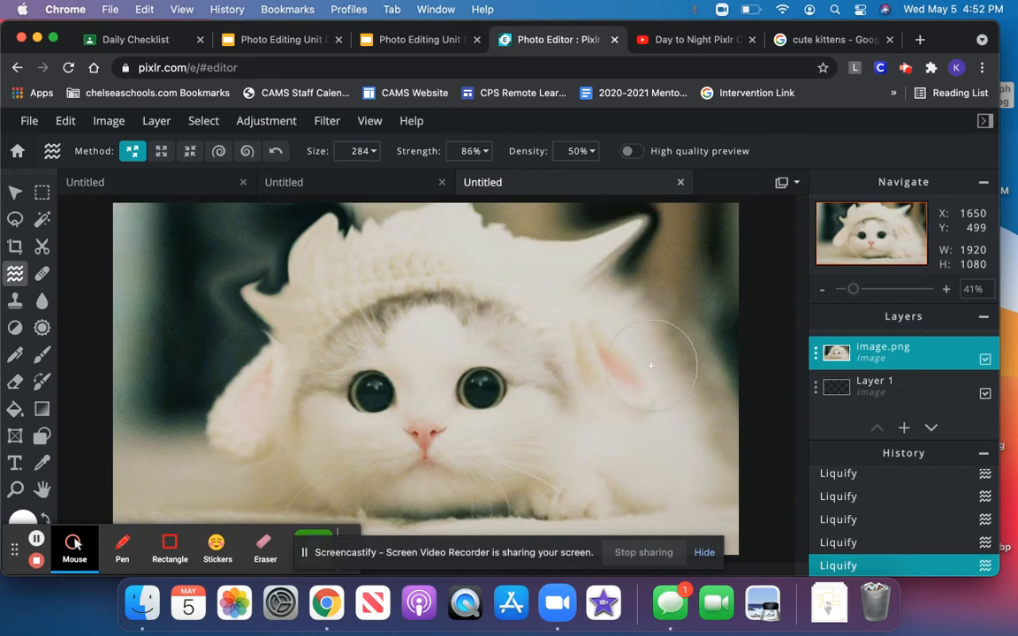
Pull both ears outward into large points with Liquify's push method, and stretch the hat's upper edge into one more spike
{"action": "mouse_move", "coordinate": [621, 358]}
{"action": "left_mouse_down"}
{"action": "mouse_move", "coordinate": [651, 359]}
{"action": "mouse_move", "coordinate": [717, 321]}
{"action": "left_mouse_up"}
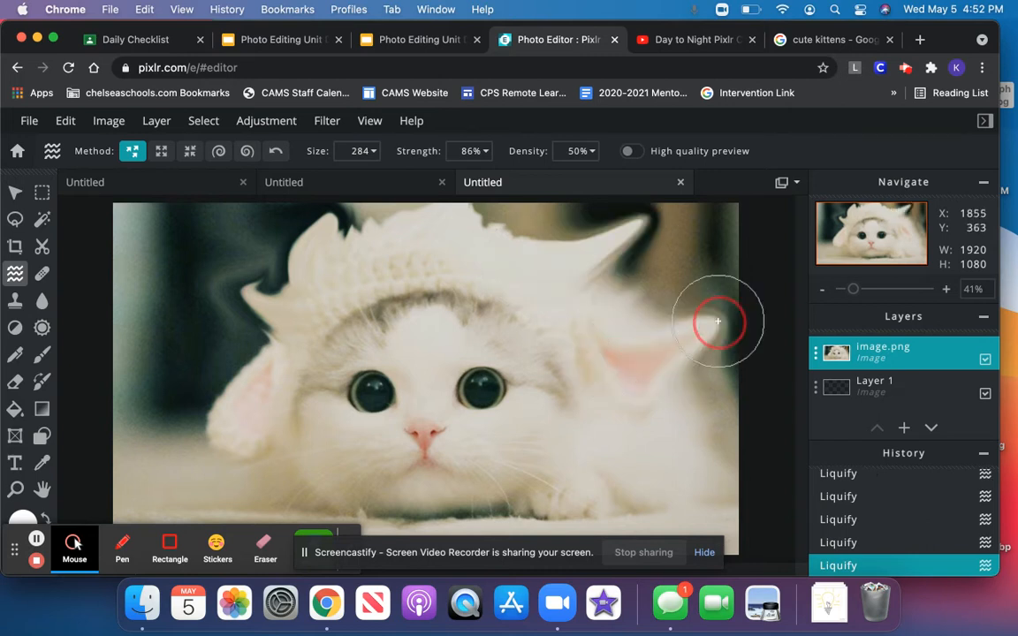
{"action": "left_click_drag", "start_coordinate": [509, 249], "coordinate": [573, 185]}
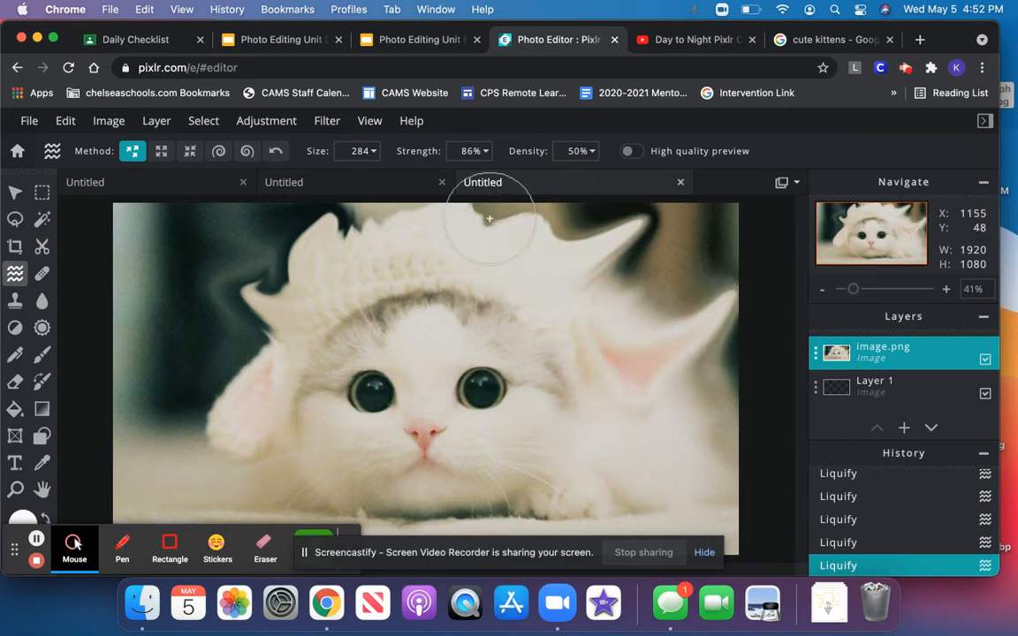
{"action": "mouse_move", "coordinate": [264, 371]}
{"action": "left_mouse_down"}
{"action": "mouse_move", "coordinate": [201, 361]}
{"action": "mouse_move", "coordinate": [173, 339]}
{"action": "left_mouse_up"}
{"action": "left_click_drag", "start_coordinate": [239, 420], "coordinate": [124, 435]}
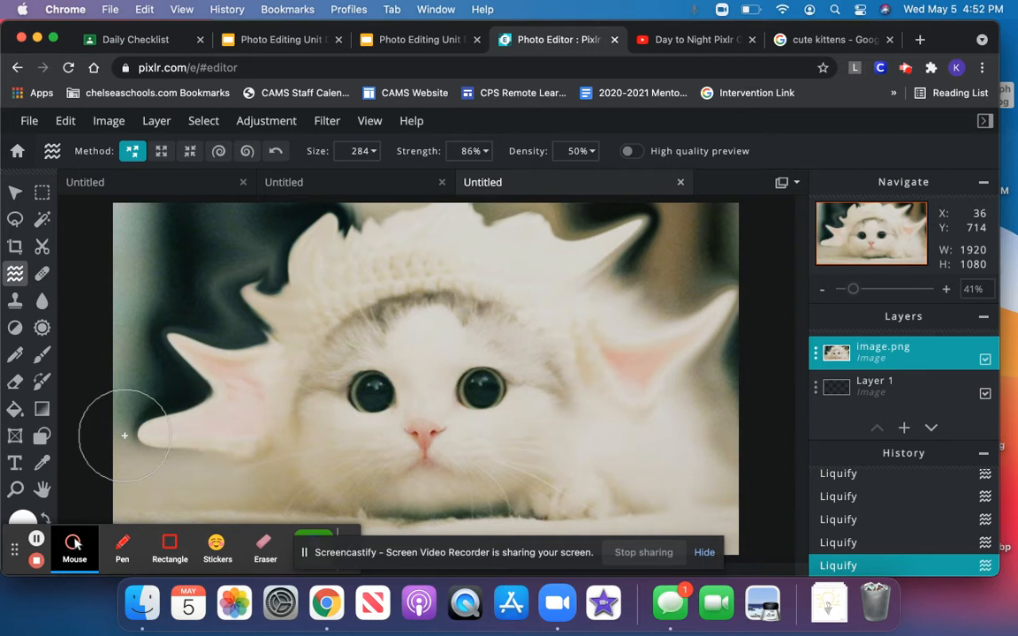
Enlarge both of the kitten's eyes with Liquify's enlarging method
{"action": "left_click", "coordinate": [161, 151]}
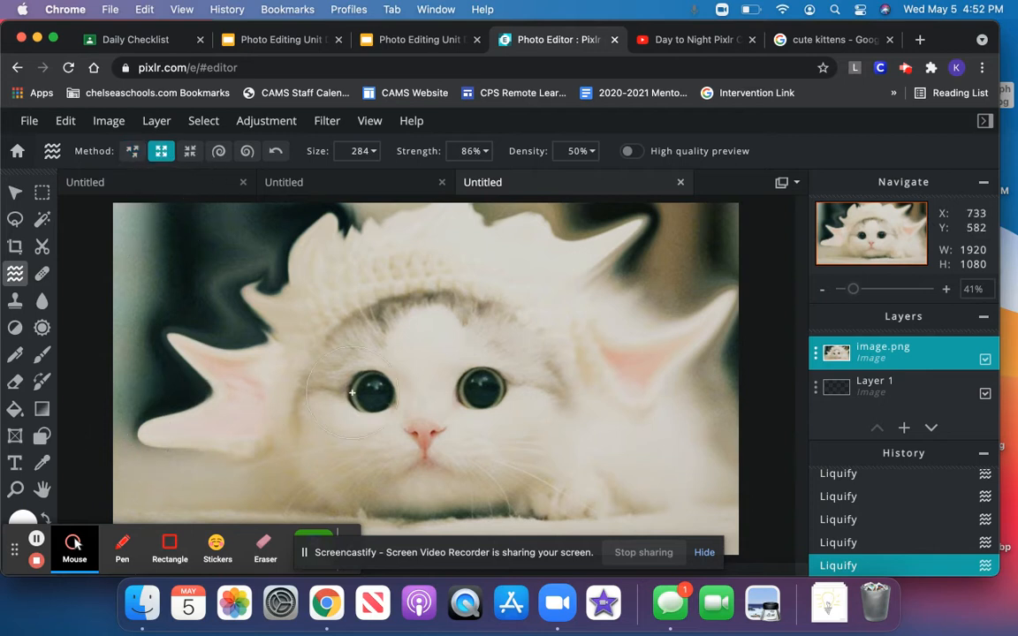
{"action": "left_click_drag", "start_coordinate": [372, 392], "coordinate": [372, 392]}
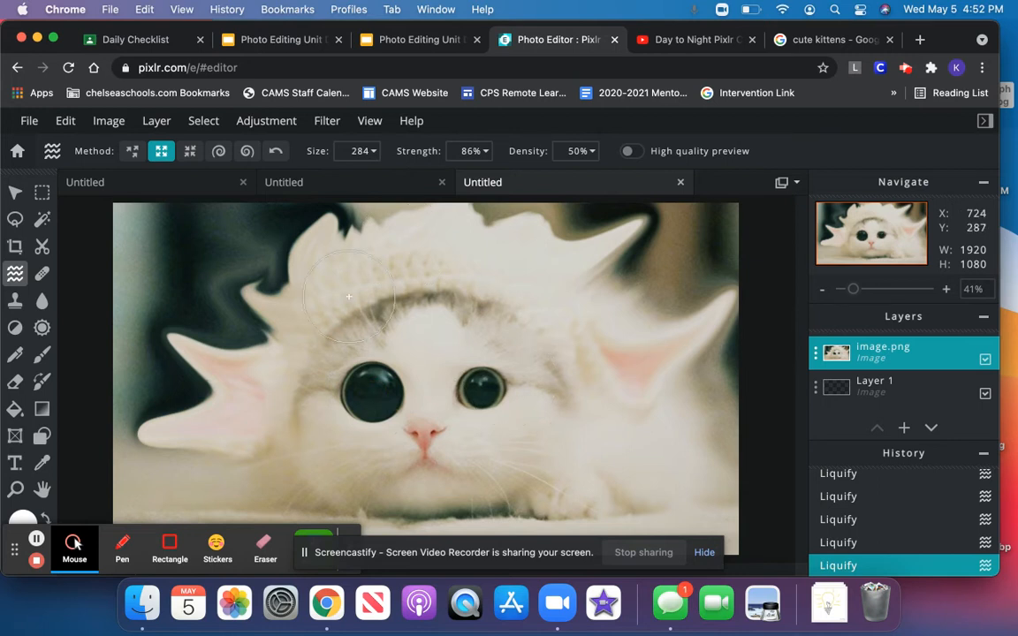
{"action": "left_click_drag", "start_coordinate": [483, 385], "coordinate": [483, 385]}
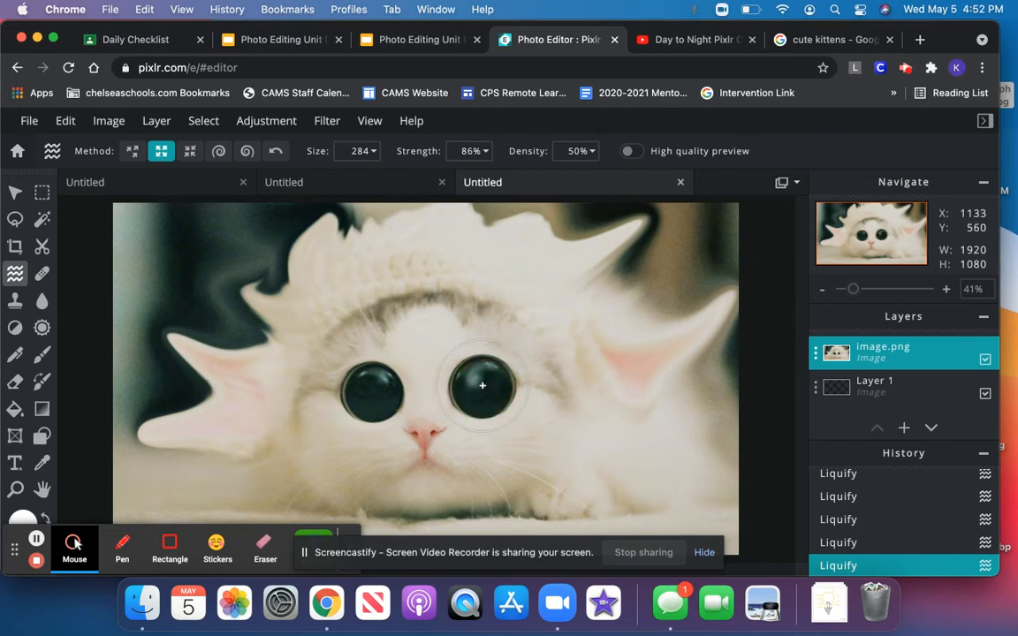
Twist the fur around the face into curls with Liquify's swirl method, on both cheeks, beside both eyes and on both sides of the forehead
{"action": "left_click", "coordinate": [219, 151]}
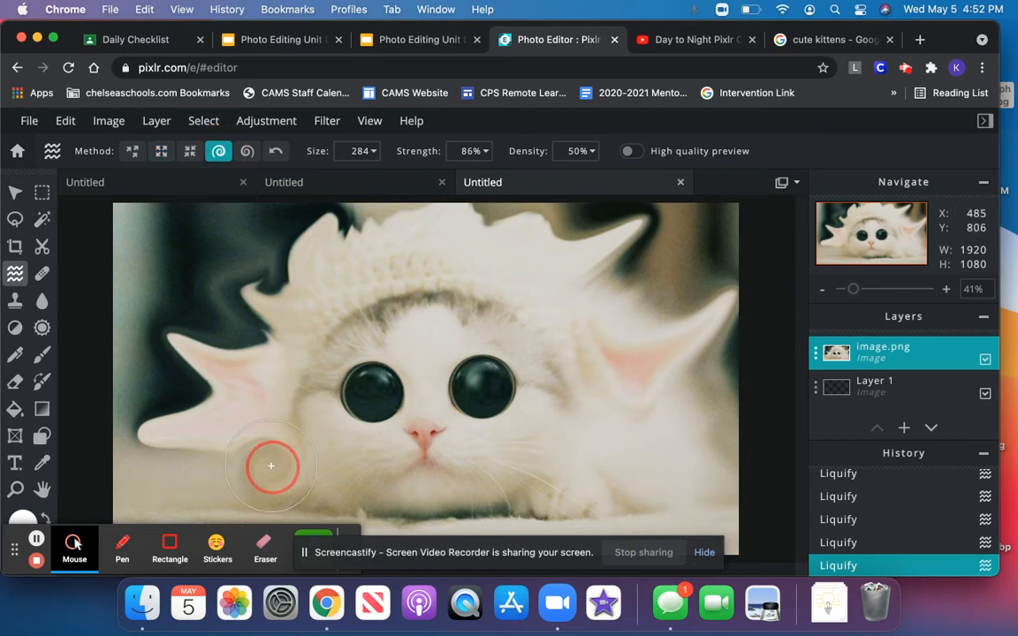
{"action": "left_click_drag", "start_coordinate": [271, 464], "coordinate": [271, 463]}
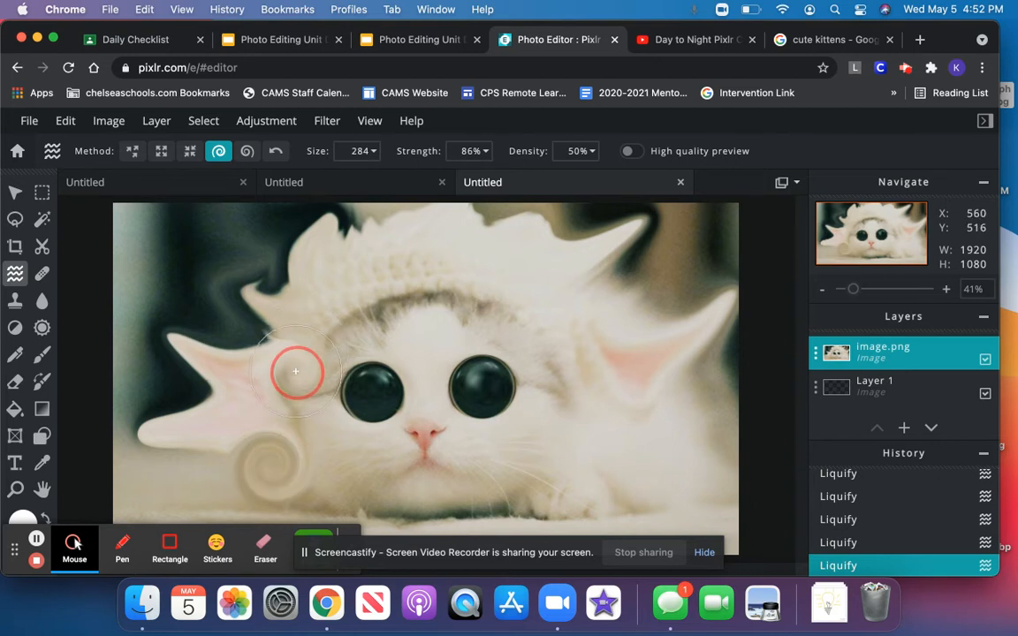
{"action": "left_click_drag", "start_coordinate": [295, 371], "coordinate": [295, 371]}
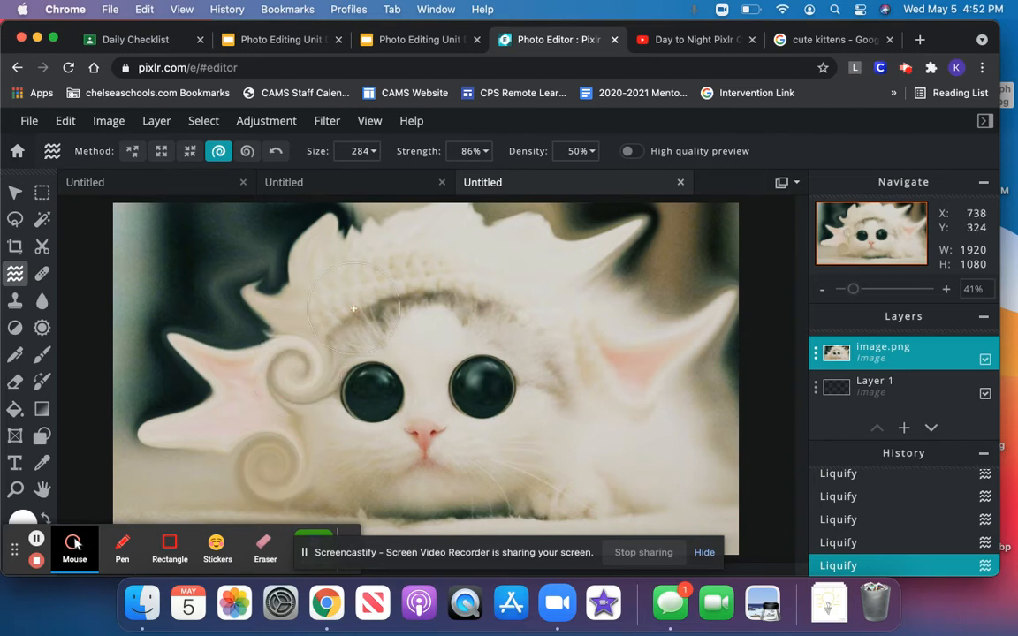
{"action": "left_click_drag", "start_coordinate": [364, 304], "coordinate": [364, 302]}
{"action": "left_click_drag", "start_coordinate": [449, 300], "coordinate": [479, 306]}
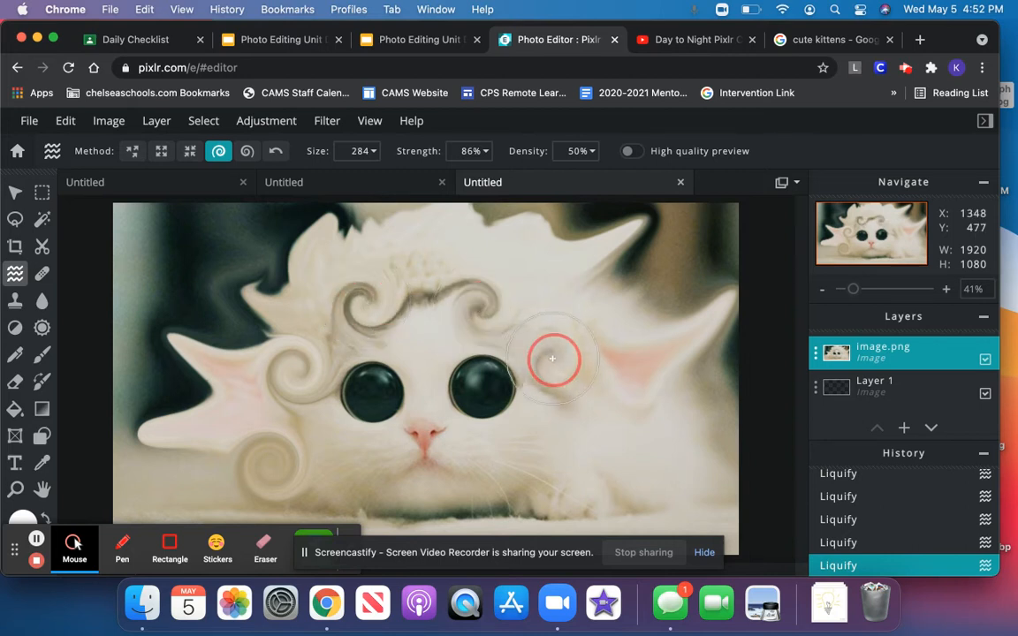
{"action": "left_click_drag", "start_coordinate": [552, 358], "coordinate": [552, 358]}
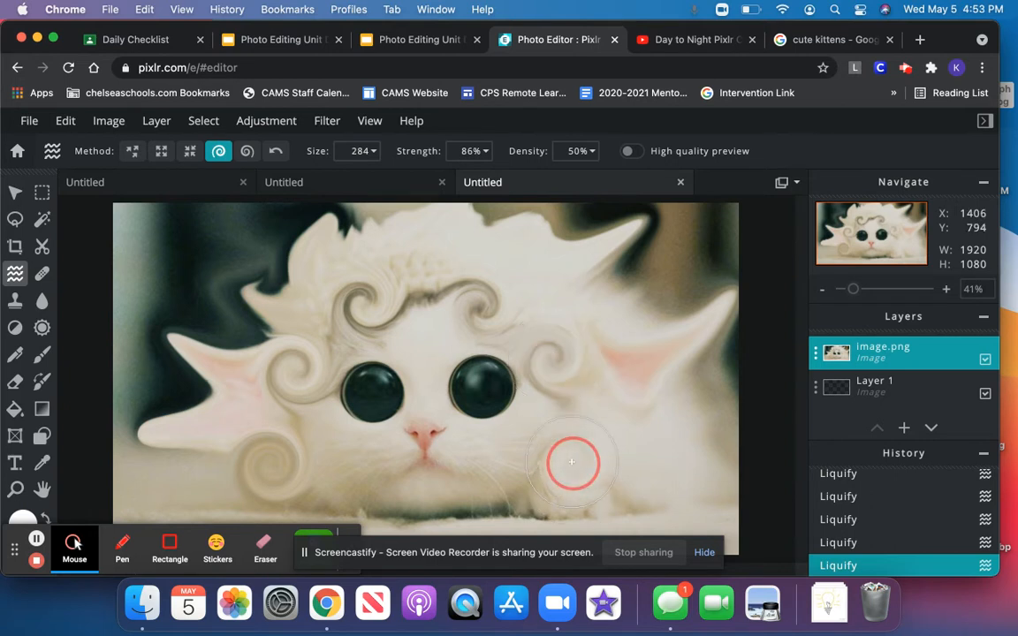
{"action": "left_click_drag", "start_coordinate": [572, 461], "coordinate": [572, 461]}
Swirl the right ear's tip and the hat's left, right and upper points into spirals
{"action": "left_click_drag", "start_coordinate": [722, 340], "coordinate": [723, 314]}
{"action": "left_click_drag", "start_coordinate": [288, 244], "coordinate": [288, 244]}
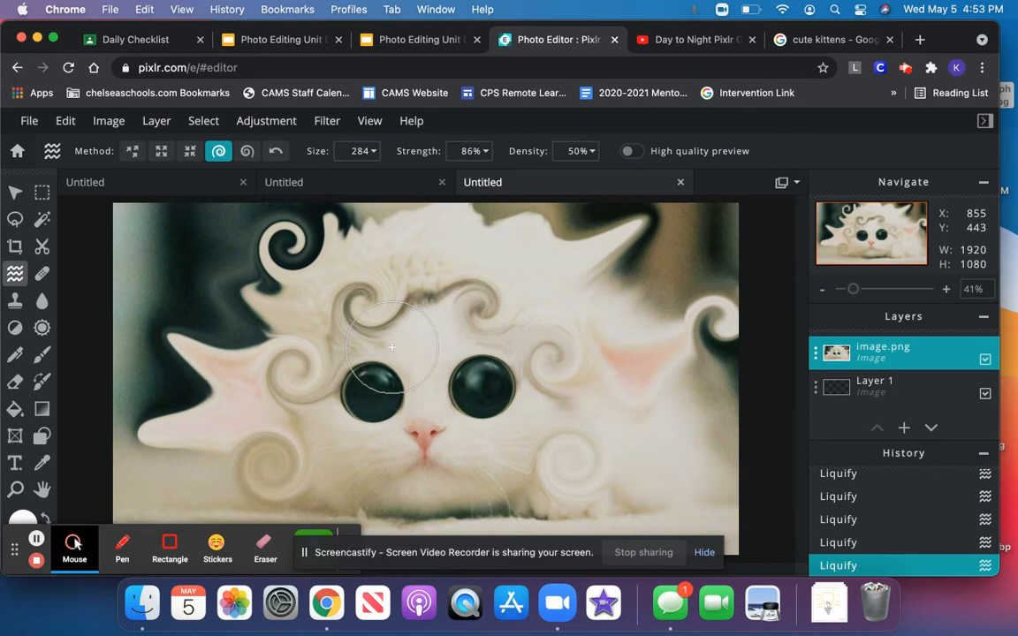
{"action": "left_click_drag", "start_coordinate": [629, 238], "coordinate": [629, 238]}
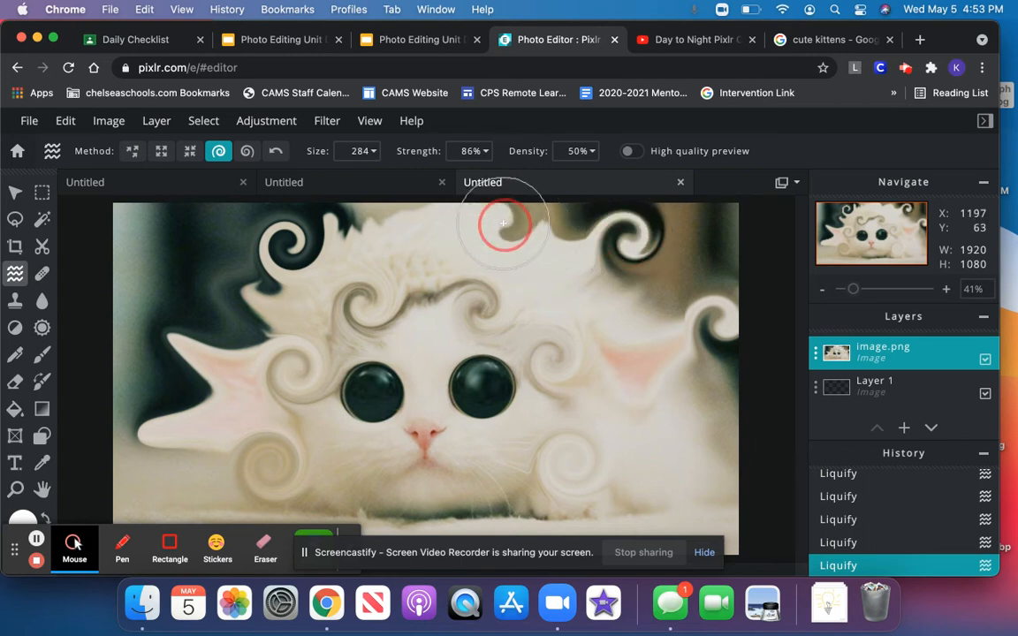
{"action": "left_click_drag", "start_coordinate": [503, 224], "coordinate": [503, 224]}
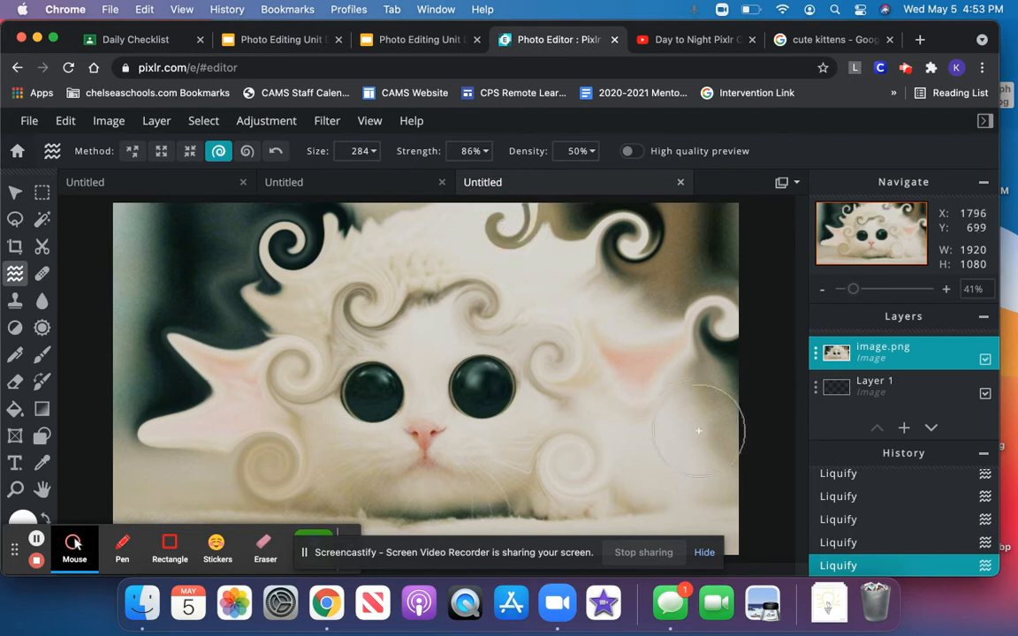
Clone the kitten's face over the rest of the picture, sourcing from its nose with the 140 px soft brush at 100% opacity
{"action": "left_click", "coordinate": [15, 300]}
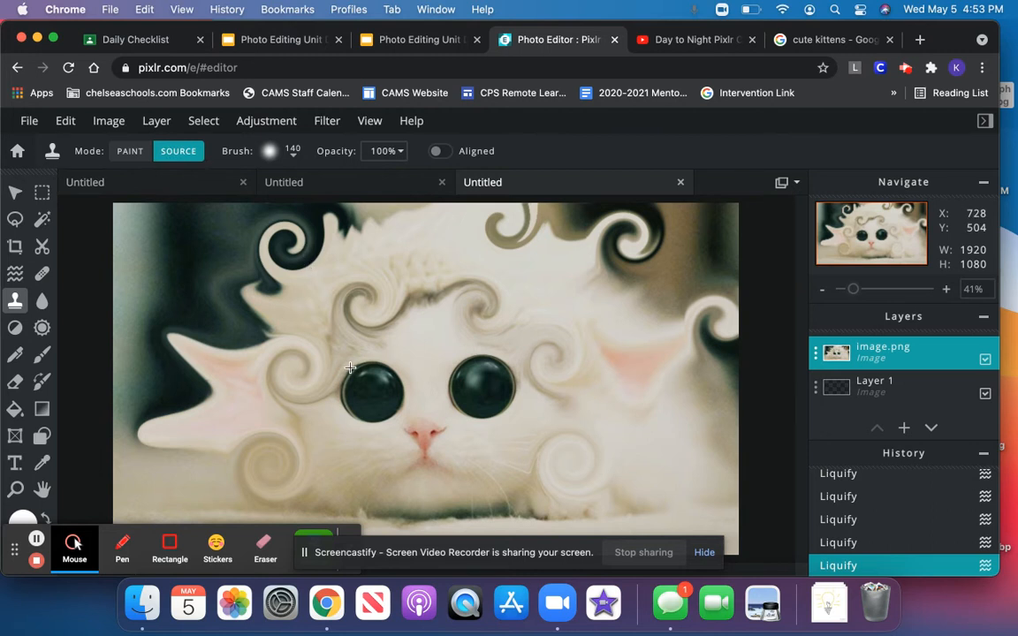
{"action": "left_click", "coordinate": [425, 429]}
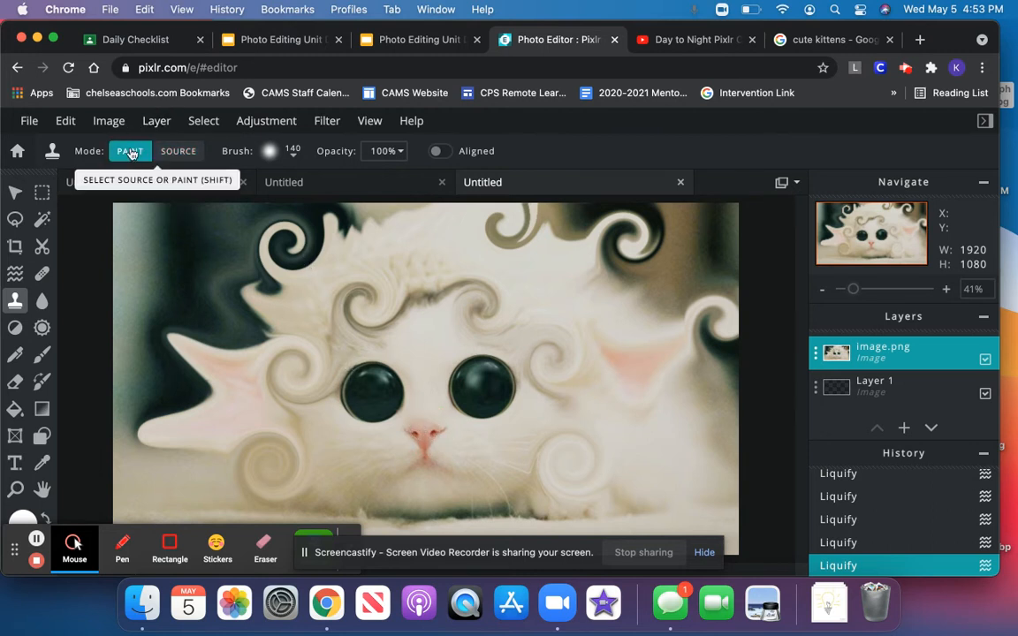
{"action": "mouse_move", "coordinate": [212, 280]}
{"action": "left_mouse_down"}
{"action": "mouse_move", "coordinate": [182, 272]}
{"action": "mouse_move", "coordinate": [208, 318]}
{"action": "mouse_move", "coordinate": [234, 278]}
{"action": "mouse_move", "coordinate": [199, 244]}
{"action": "mouse_move", "coordinate": [168, 275]}
{"action": "mouse_move", "coordinate": [217, 305]}
{"action": "mouse_move", "coordinate": [236, 250]}
{"action": "mouse_move", "coordinate": [174, 235]}
{"action": "mouse_move", "coordinate": [151, 282]}
{"action": "mouse_move", "coordinate": [209, 324]}
{"action": "mouse_move", "coordinate": [278, 280]}
{"action": "mouse_move", "coordinate": [227, 221]}
{"action": "mouse_move", "coordinate": [171, 228]}
{"action": "mouse_move", "coordinate": [130, 264]}
{"action": "mouse_move", "coordinate": [153, 344]}
{"action": "mouse_move", "coordinate": [224, 358]}
{"action": "mouse_move", "coordinate": [277, 309]}
{"action": "mouse_move", "coordinate": [181, 359]}
{"action": "mouse_move", "coordinate": [163, 323]}
{"action": "mouse_move", "coordinate": [185, 317]}
{"action": "mouse_move", "coordinate": [221, 345]}
{"action": "mouse_move", "coordinate": [282, 259]}
{"action": "mouse_move", "coordinate": [212, 277]}
{"action": "mouse_move", "coordinate": [197, 333]}
{"action": "mouse_move", "coordinate": [250, 278]}
{"action": "mouse_move", "coordinate": [250, 307]}
{"action": "mouse_move", "coordinate": [223, 246]}
{"action": "mouse_move", "coordinate": [186, 320]}
{"action": "mouse_move", "coordinate": [186, 262]}
{"action": "mouse_move", "coordinate": [168, 335]}
{"action": "mouse_move", "coordinate": [154, 302]}
{"action": "mouse_move", "coordinate": [152, 320]}
{"action": "mouse_move", "coordinate": [138, 262]}
{"action": "mouse_move", "coordinate": [206, 399]}
{"action": "left_mouse_up"}
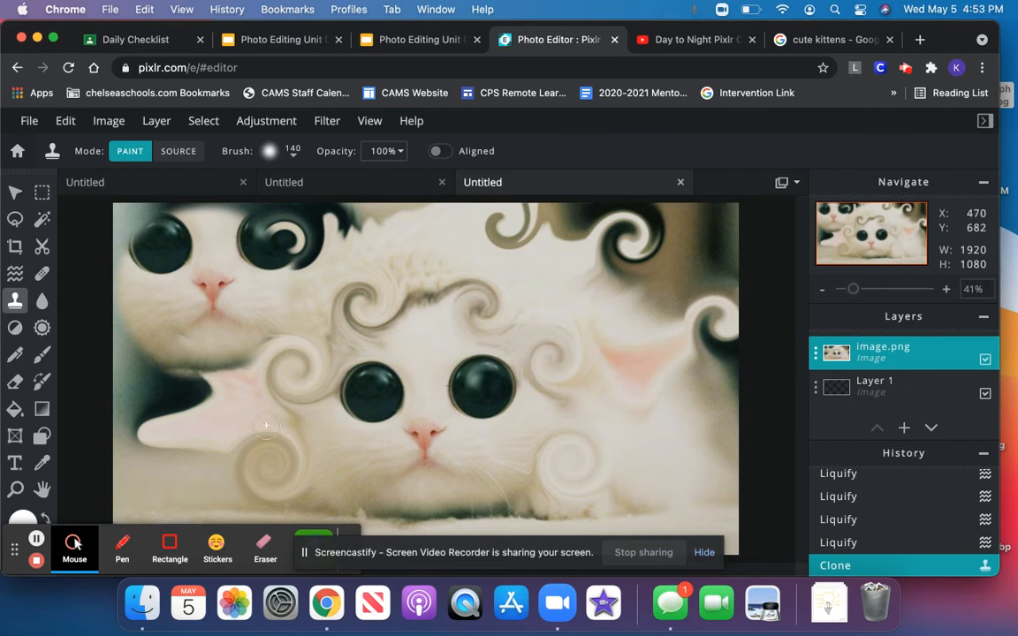
{"action": "mouse_move", "coordinate": [273, 415]}
{"action": "left_mouse_down"}
{"action": "mouse_move", "coordinate": [252, 434]}
{"action": "mouse_move", "coordinate": [273, 439]}
{"action": "mouse_move", "coordinate": [285, 402]}
{"action": "mouse_move", "coordinate": [261, 391]}
{"action": "mouse_move", "coordinate": [235, 405]}
{"action": "mouse_move", "coordinate": [253, 454]}
{"action": "mouse_move", "coordinate": [297, 439]}
{"action": "mouse_move", "coordinate": [298, 388]}
{"action": "mouse_move", "coordinate": [265, 368]}
{"action": "mouse_move", "coordinate": [211, 393]}
{"action": "mouse_move", "coordinate": [211, 449]}
{"action": "mouse_move", "coordinate": [256, 481]}
{"action": "mouse_move", "coordinate": [322, 426]}
{"action": "mouse_move", "coordinate": [315, 358]}
{"action": "mouse_move", "coordinate": [221, 340]}
{"action": "mouse_move", "coordinate": [165, 398]}
{"action": "mouse_move", "coordinate": [206, 466]}
{"action": "mouse_move", "coordinate": [257, 495]}
{"action": "mouse_move", "coordinate": [335, 466]}
{"action": "mouse_move", "coordinate": [344, 374]}
{"action": "mouse_move", "coordinate": [312, 340]}
{"action": "mouse_move", "coordinate": [208, 341]}
{"action": "mouse_move", "coordinate": [183, 383]}
{"action": "mouse_move", "coordinate": [195, 454]}
{"action": "mouse_move", "coordinate": [232, 481]}
{"action": "left_mouse_up"}
{"action": "mouse_move", "coordinate": [547, 237]}
{"action": "left_mouse_down"}
{"action": "mouse_move", "coordinate": [534, 290]}
{"action": "mouse_move", "coordinate": [557, 311]}
{"action": "mouse_move", "coordinate": [637, 288]}
{"action": "mouse_move", "coordinate": [631, 234]}
{"action": "mouse_move", "coordinate": [577, 216]}
{"action": "mouse_move", "coordinate": [559, 240]}
{"action": "mouse_move", "coordinate": [575, 308]}
{"action": "mouse_move", "coordinate": [616, 329]}
{"action": "mouse_move", "coordinate": [659, 234]}
{"action": "mouse_move", "coordinate": [607, 198]}
{"action": "mouse_move", "coordinate": [521, 237]}
{"action": "mouse_move", "coordinate": [529, 294]}
{"action": "mouse_move", "coordinate": [594, 344]}
{"action": "mouse_move", "coordinate": [662, 315]}
{"action": "mouse_move", "coordinate": [664, 220]}
{"action": "mouse_move", "coordinate": [596, 256]}
{"action": "mouse_move", "coordinate": [624, 286]}
{"action": "mouse_move", "coordinate": [639, 235]}
{"action": "mouse_move", "coordinate": [543, 200]}
{"action": "mouse_move", "coordinate": [505, 228]}
{"action": "mouse_move", "coordinate": [514, 305]}
{"action": "mouse_move", "coordinate": [569, 360]}
{"action": "mouse_move", "coordinate": [657, 408]}
{"action": "mouse_move", "coordinate": [585, 398]}
{"action": "mouse_move", "coordinate": [576, 489]}
{"action": "mouse_move", "coordinate": [675, 511]}
{"action": "mouse_move", "coordinate": [702, 434]}
{"action": "mouse_move", "coordinate": [650, 378]}
{"action": "mouse_move", "coordinate": [616, 460]}
{"action": "mouse_move", "coordinate": [704, 452]}
{"action": "mouse_move", "coordinate": [715, 365]}
{"action": "mouse_move", "coordinate": [585, 361]}
{"action": "mouse_move", "coordinate": [604, 431]}
{"action": "mouse_move", "coordinate": [687, 428]}
{"action": "mouse_move", "coordinate": [694, 324]}
{"action": "mouse_move", "coordinate": [535, 374]}
{"action": "mouse_move", "coordinate": [549, 420]}
{"action": "mouse_move", "coordinate": [617, 381]}
{"action": "mouse_move", "coordinate": [541, 357]}
{"action": "mouse_move", "coordinate": [540, 420]}
{"action": "left_mouse_up"}
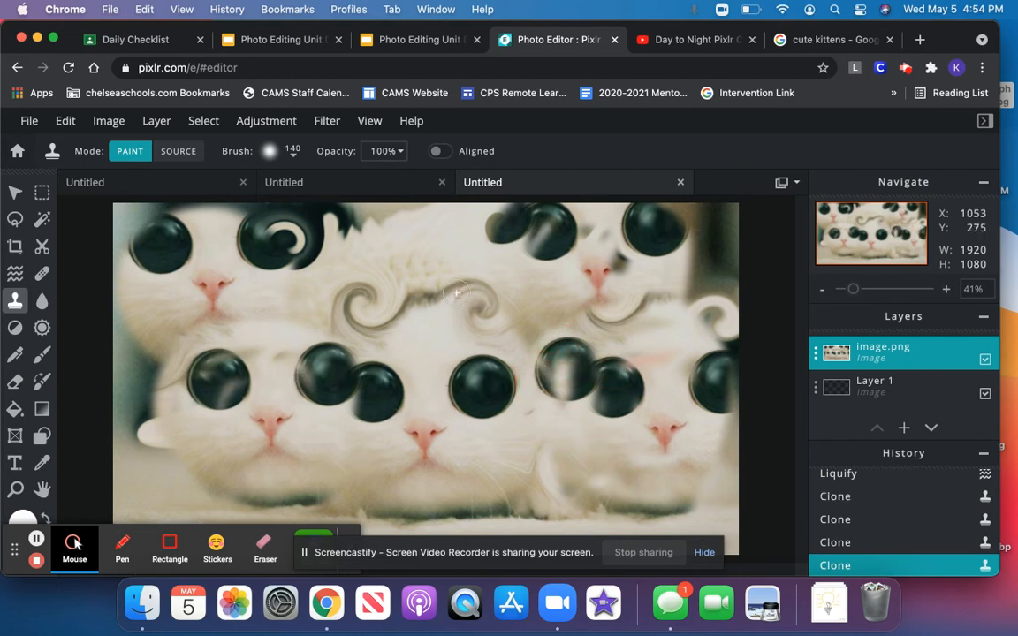
{"action": "mouse_move", "coordinate": [378, 231]}
{"action": "left_mouse_down"}
{"action": "mouse_move", "coordinate": [405, 298]}
{"action": "mouse_move", "coordinate": [402, 204]}
{"action": "mouse_move", "coordinate": [456, 290]}
{"action": "mouse_move", "coordinate": [318, 233]}
{"action": "mouse_move", "coordinate": [450, 346]}
{"action": "mouse_move", "coordinate": [338, 187]}
{"action": "mouse_move", "coordinate": [279, 334]}
{"action": "mouse_move", "coordinate": [251, 318]}
{"action": "left_mouse_up"}
{"action": "mouse_move", "coordinate": [174, 467]}
{"action": "left_mouse_down"}
{"action": "mouse_move", "coordinate": [144, 459]}
{"action": "mouse_move", "coordinate": [133, 504]}
{"action": "mouse_move", "coordinate": [169, 542]}
{"action": "mouse_move", "coordinate": [223, 457]}
{"action": "mouse_move", "coordinate": [131, 427]}
{"action": "mouse_move", "coordinate": [124, 475]}
{"action": "mouse_move", "coordinate": [180, 501]}
{"action": "mouse_move", "coordinate": [227, 435]}
{"action": "mouse_move", "coordinate": [167, 387]}
{"action": "mouse_move", "coordinate": [125, 394]}
{"action": "mouse_move", "coordinate": [234, 412]}
{"action": "mouse_move", "coordinate": [256, 458]}
{"action": "mouse_move", "coordinate": [237, 506]}
{"action": "mouse_move", "coordinate": [279, 465]}
{"action": "mouse_move", "coordinate": [244, 385]}
{"action": "mouse_move", "coordinate": [176, 370]}
{"action": "mouse_move", "coordinate": [129, 387]}
{"action": "mouse_move", "coordinate": [268, 382]}
{"action": "mouse_move", "coordinate": [279, 473]}
{"action": "mouse_move", "coordinate": [261, 508]}
{"action": "left_mouse_up"}
{"action": "mouse_move", "coordinate": [564, 457]}
{"action": "left_mouse_down"}
{"action": "mouse_move", "coordinate": [539, 438]}
{"action": "mouse_move", "coordinate": [476, 478]}
{"action": "mouse_move", "coordinate": [513, 528]}
{"action": "mouse_move", "coordinate": [605, 458]}
{"action": "mouse_move", "coordinate": [504, 415]}
{"action": "mouse_move", "coordinate": [471, 453]}
{"action": "mouse_move", "coordinate": [511, 517]}
{"action": "mouse_move", "coordinate": [607, 470]}
{"action": "mouse_move", "coordinate": [545, 388]}
{"action": "mouse_move", "coordinate": [476, 445]}
{"action": "mouse_move", "coordinate": [562, 399]}
{"action": "mouse_move", "coordinate": [572, 488]}
{"action": "mouse_move", "coordinate": [500, 482]}
{"action": "mouse_move", "coordinate": [549, 461]}
{"action": "left_mouse_up"}
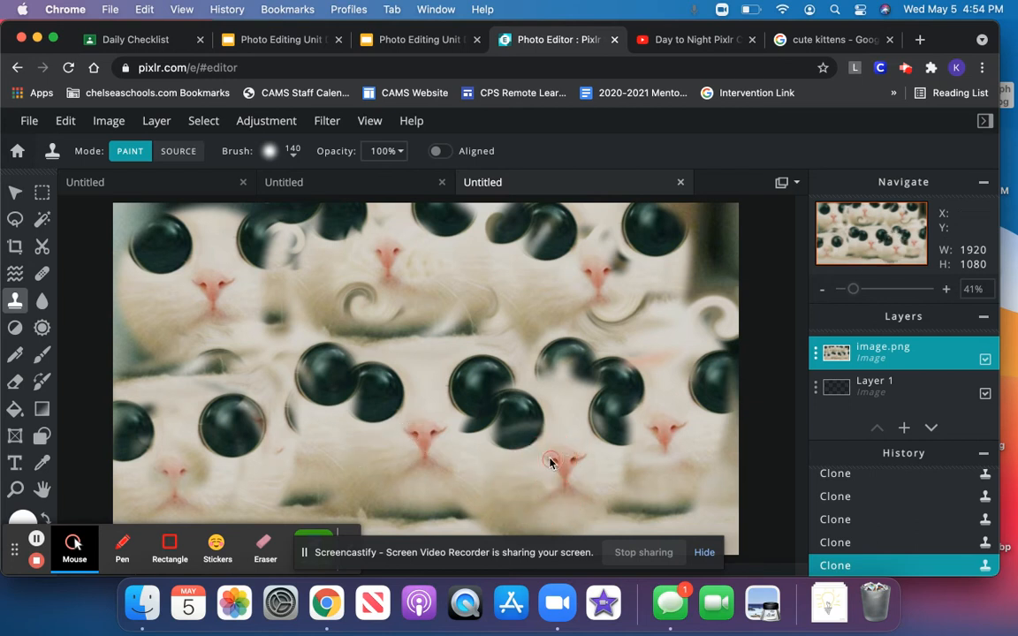
Change the clone brush to the 100 px square and set a new clone source on the beige fur beside the upper-left nose
{"action": "left_click", "coordinate": [270, 152]}
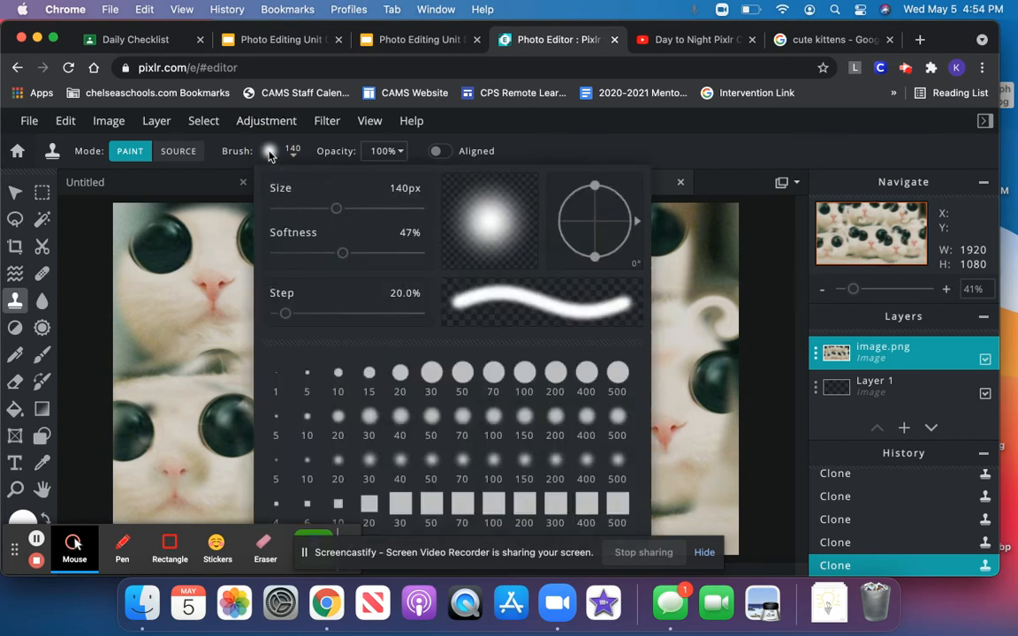
{"action": "scroll", "coordinate": [418, 418], "scroll_direction": "down", "scroll_amount": 3}
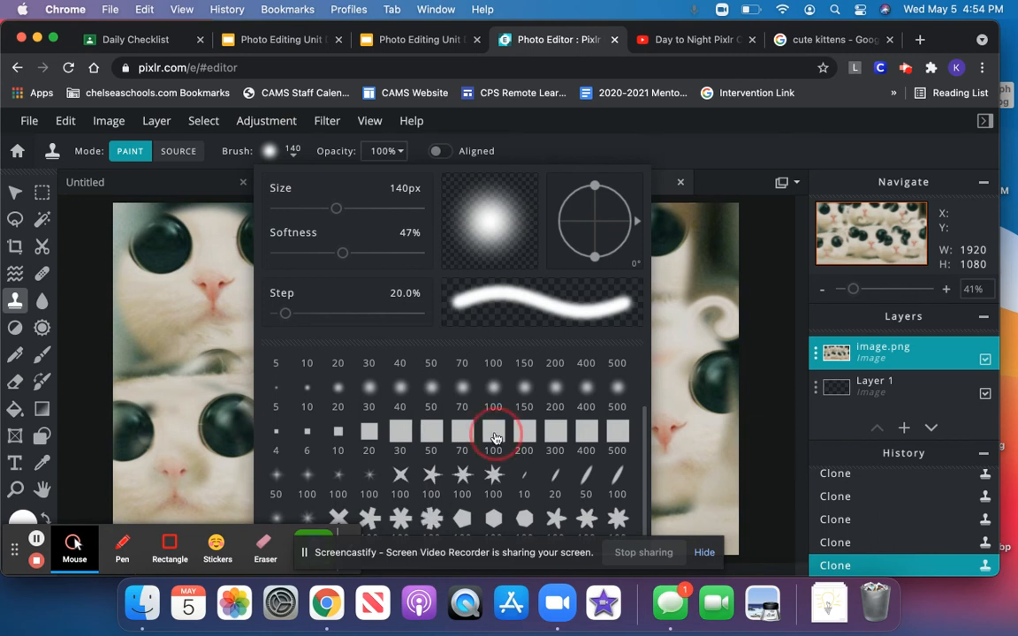
{"action": "left_click", "coordinate": [496, 438]}
{"action": "left_click", "coordinate": [152, 255]}
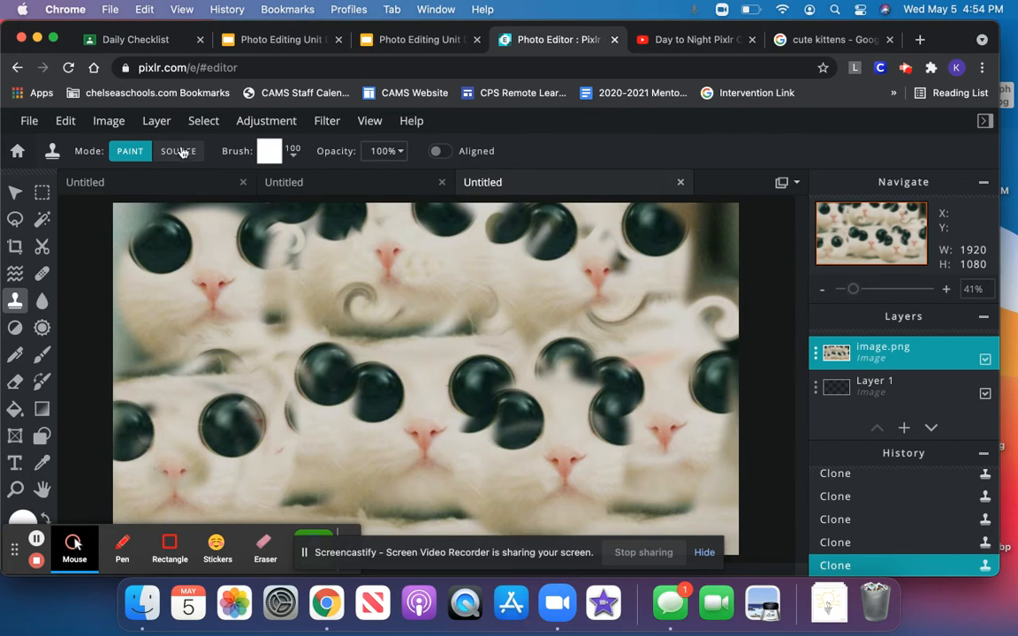
{"action": "left_click", "coordinate": [180, 151]}
{"action": "left_click", "coordinate": [296, 294]}
Stamp square clone patches over the eyes and fur, and paint long blocky clone strokes across the whole picture
{"action": "left_click", "coordinate": [159, 237]}
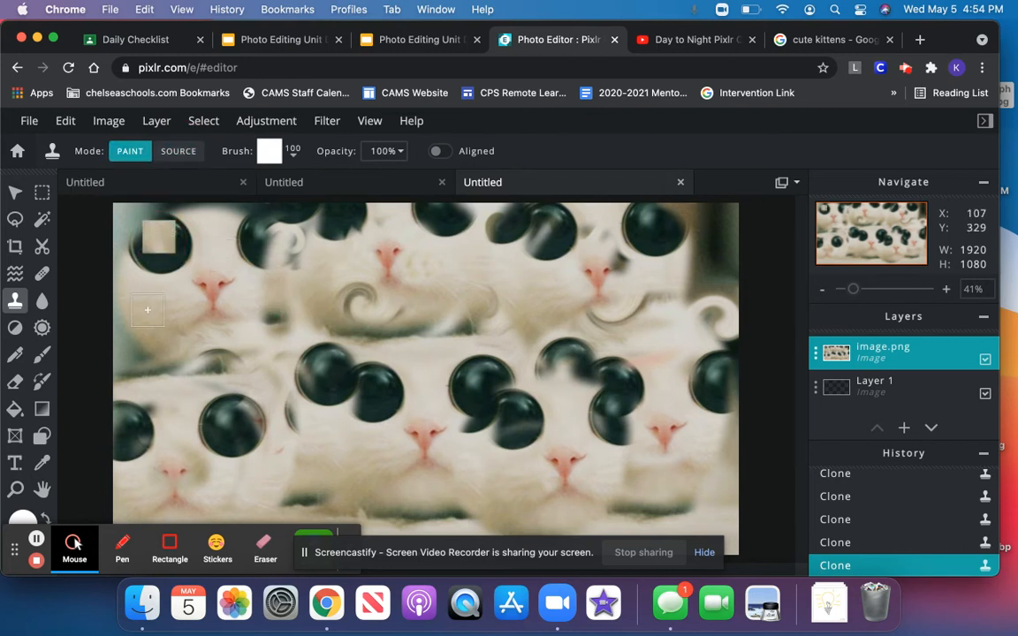
{"action": "left_click", "coordinate": [219, 237]}
{"action": "left_click", "coordinate": [215, 333]}
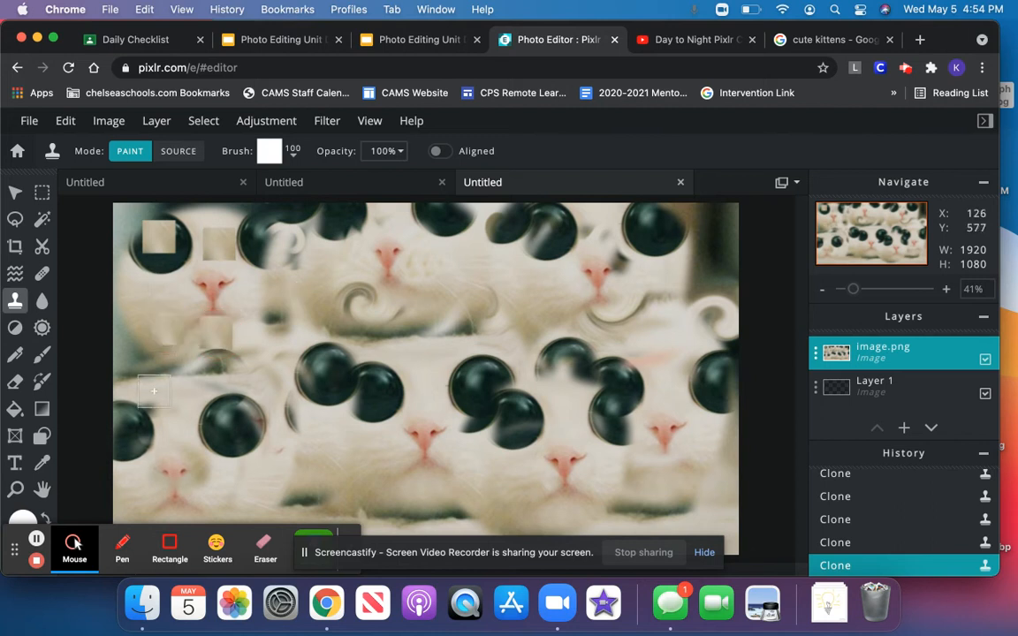
{"action": "left_click", "coordinate": [155, 423]}
{"action": "left_click", "coordinate": [332, 415]}
{"action": "left_click", "coordinate": [347, 363]}
{"action": "left_click", "coordinate": [430, 366]}
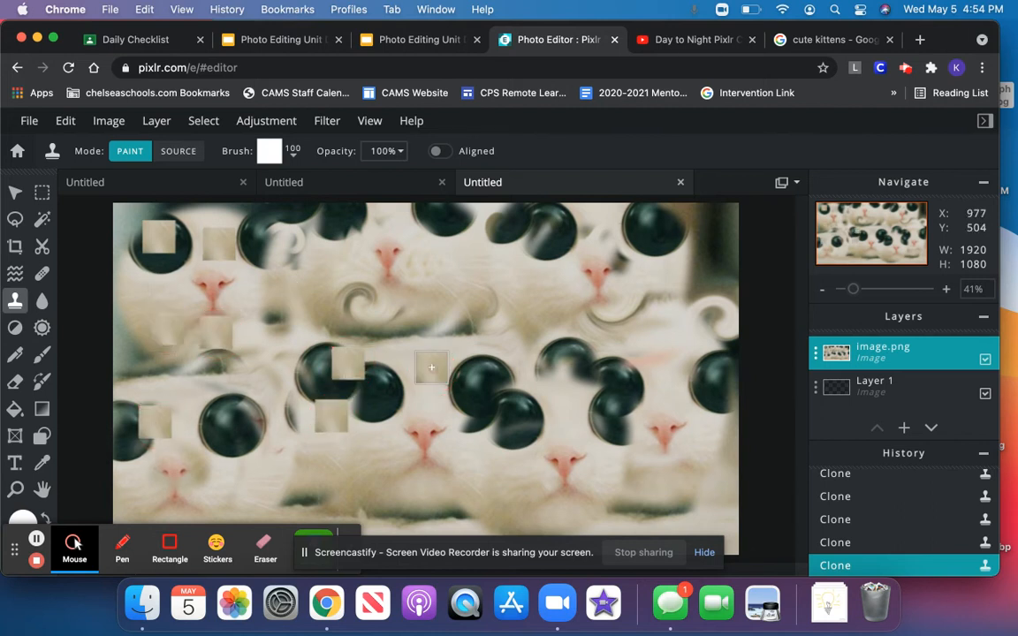
{"action": "left_click", "coordinate": [519, 372]}
{"action": "left_click", "coordinate": [539, 439]}
{"action": "left_click", "coordinate": [651, 401]}
{"action": "left_click", "coordinate": [665, 339]}
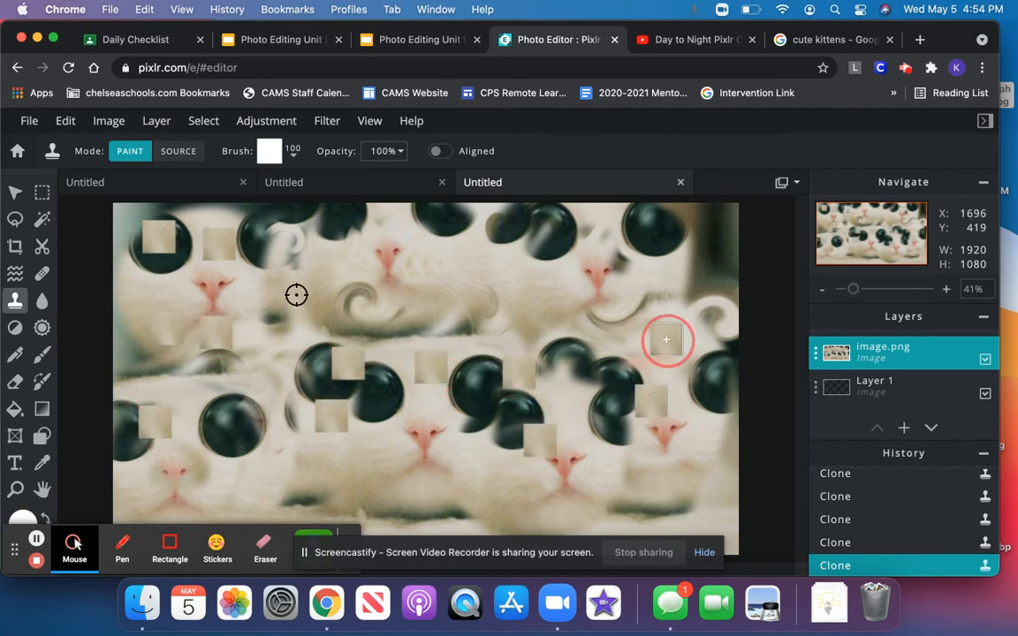
{"action": "left_click", "coordinate": [656, 248]}
{"action": "mouse_move", "coordinate": [656, 248]}
{"action": "left_mouse_down"}
{"action": "mouse_move", "coordinate": [475, 250]}
{"action": "mouse_move", "coordinate": [334, 291]}
{"action": "mouse_move", "coordinate": [401, 340]}
{"action": "mouse_move", "coordinate": [554, 300]}
{"action": "mouse_move", "coordinate": [628, 411]}
{"action": "mouse_move", "coordinate": [441, 381]}
{"action": "mouse_move", "coordinate": [280, 378]}
{"action": "mouse_move", "coordinate": [197, 453]}
{"action": "mouse_move", "coordinate": [422, 447]}
{"action": "mouse_move", "coordinate": [499, 480]}
{"action": "mouse_move", "coordinate": [627, 461]}
{"action": "mouse_move", "coordinate": [702, 317]}
{"action": "mouse_move", "coordinate": [670, 240]}
{"action": "mouse_move", "coordinate": [492, 195]}
{"action": "mouse_move", "coordinate": [435, 204]}
{"action": "mouse_move", "coordinate": [217, 283]}
{"action": "mouse_move", "coordinate": [205, 430]}
{"action": "mouse_move", "coordinate": [186, 439]}
{"action": "mouse_move", "coordinate": [173, 300]}
{"action": "mouse_move", "coordinate": [248, 333]}
{"action": "mouse_move", "coordinate": [174, 428]}
{"action": "mouse_move", "coordinate": [189, 445]}
{"action": "mouse_move", "coordinate": [248, 428]}
{"action": "mouse_move", "coordinate": [411, 482]}
{"action": "mouse_move", "coordinate": [505, 487]}
{"action": "mouse_move", "coordinate": [517, 503]}
{"action": "mouse_move", "coordinate": [577, 521]}
{"action": "mouse_move", "coordinate": [670, 486]}
{"action": "mouse_move", "coordinate": [711, 444]}
{"action": "mouse_move", "coordinate": [747, 333]}
{"action": "mouse_move", "coordinate": [737, 236]}
{"action": "mouse_move", "coordinate": [694, 232]}
{"action": "mouse_move", "coordinate": [696, 206]}
{"action": "mouse_move", "coordinate": [714, 231]}
{"action": "mouse_move", "coordinate": [739, 383]}
{"action": "mouse_move", "coordinate": [702, 492]}
{"action": "left_mouse_up"}
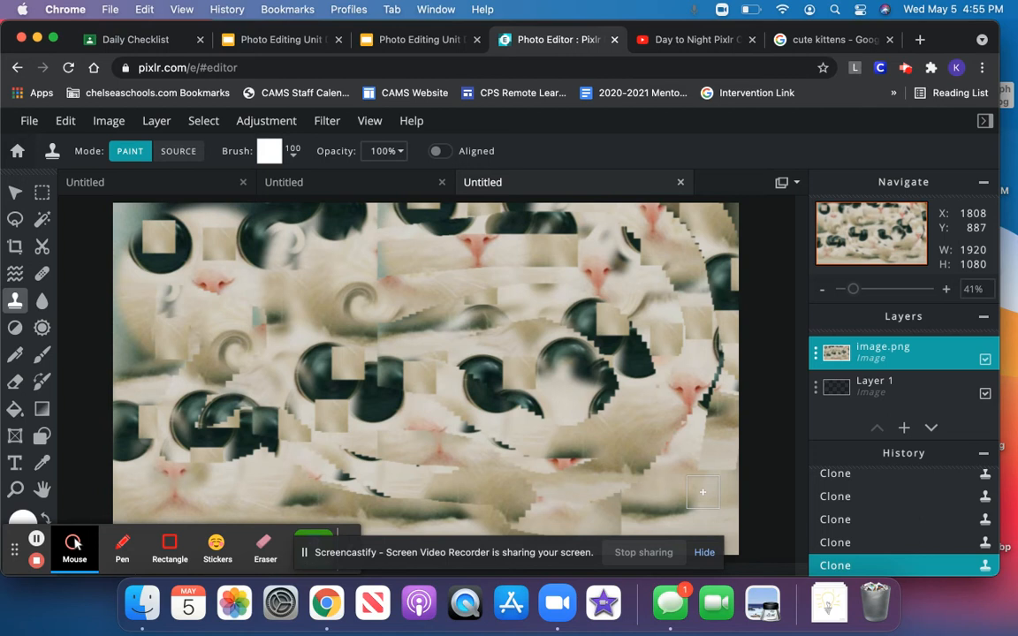
{"action": "left_click", "coordinate": [16, 194]}
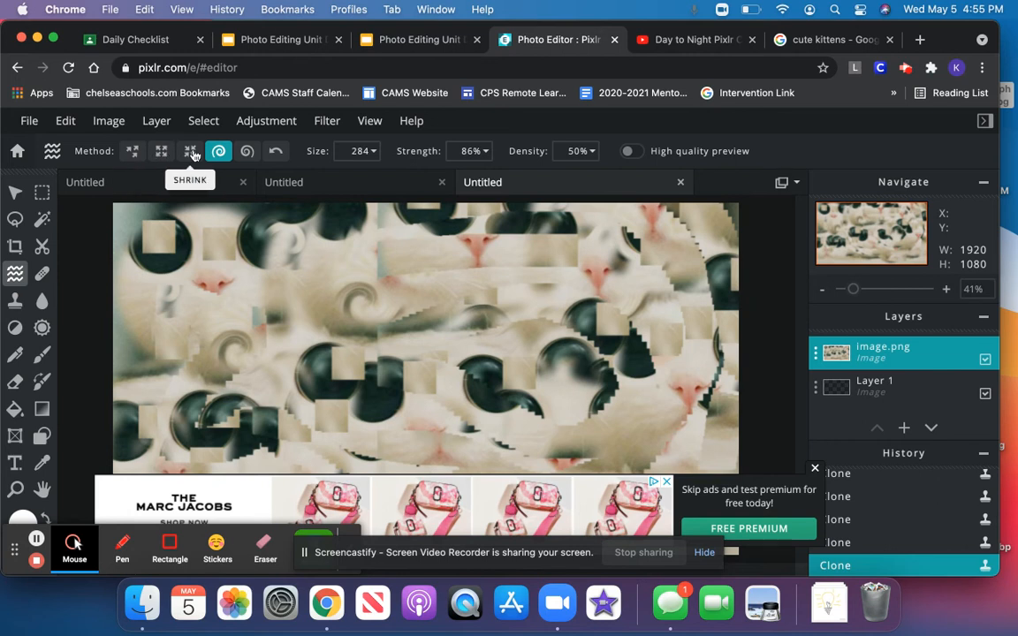
{"action": "left_click", "coordinate": [15, 302]}
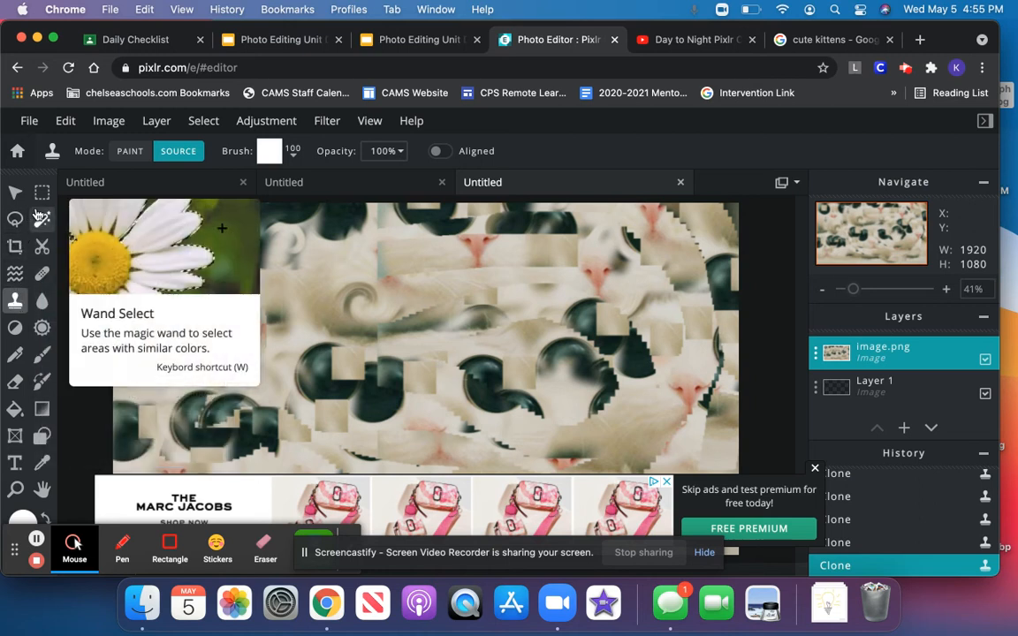
Open the Hue & saturation adjustment, try hue -129, saturation 90 and lightness -26, and switch Colorize on and off
{"action": "left_click", "coordinate": [274, 126]}
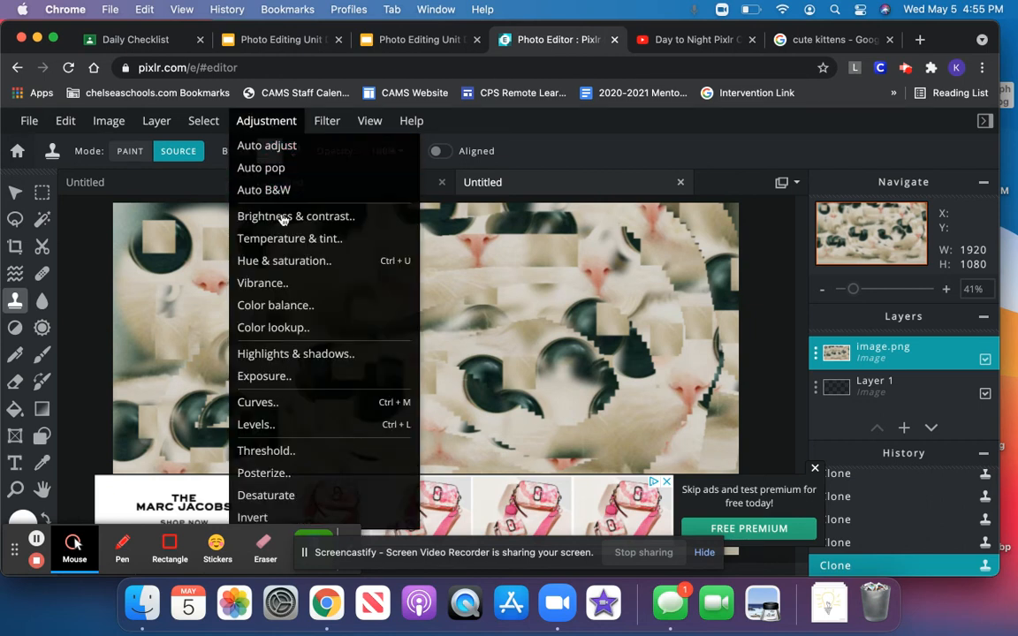
{"action": "left_click", "coordinate": [294, 263]}
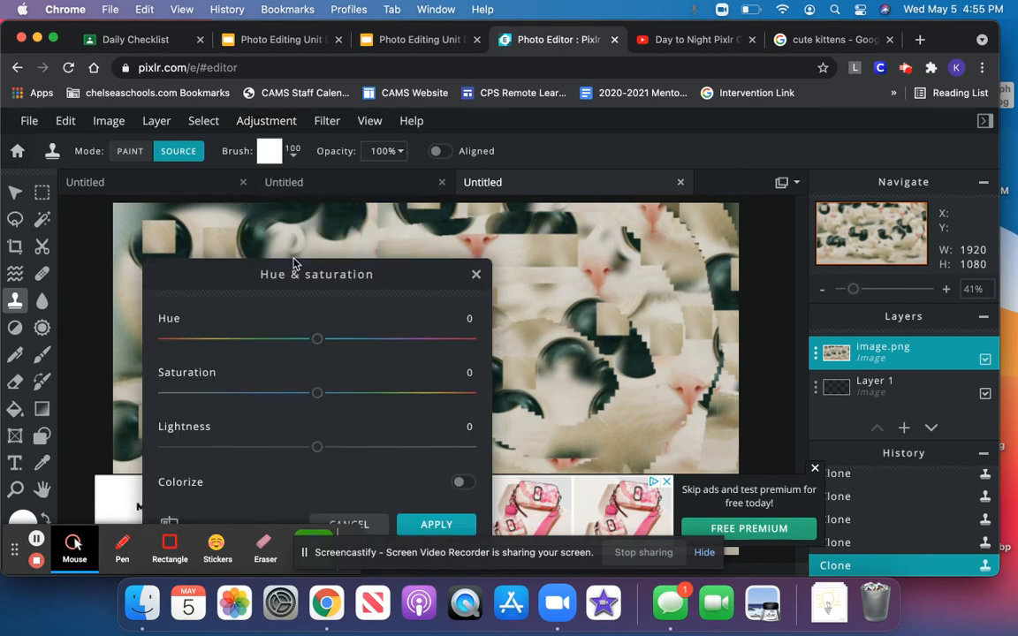
{"action": "left_click_drag", "start_coordinate": [320, 343], "coordinate": [208, 346]}
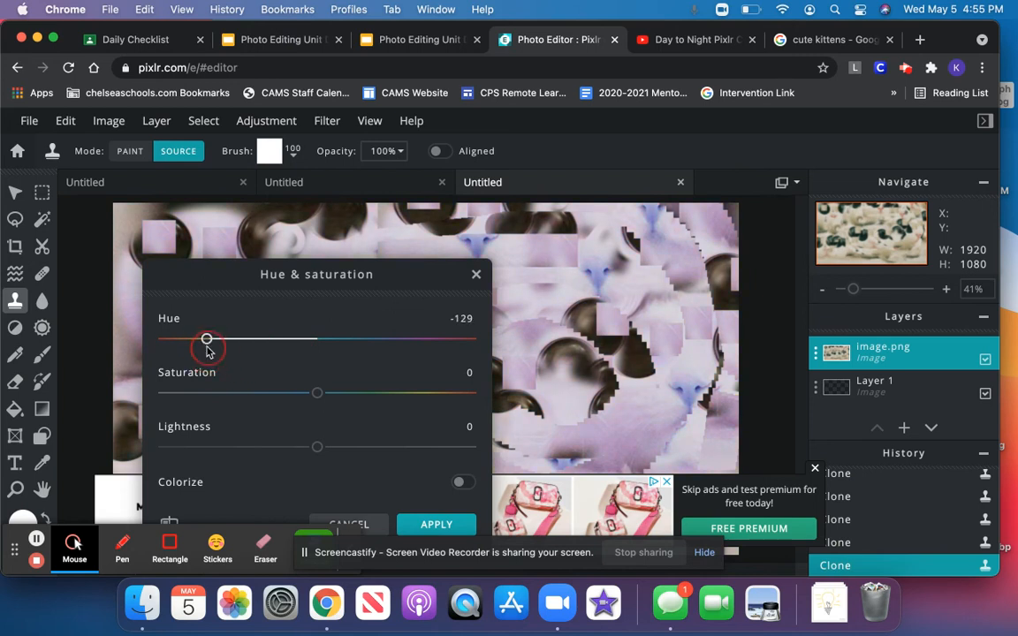
{"action": "left_click_drag", "start_coordinate": [317, 393], "coordinate": [459, 392]}
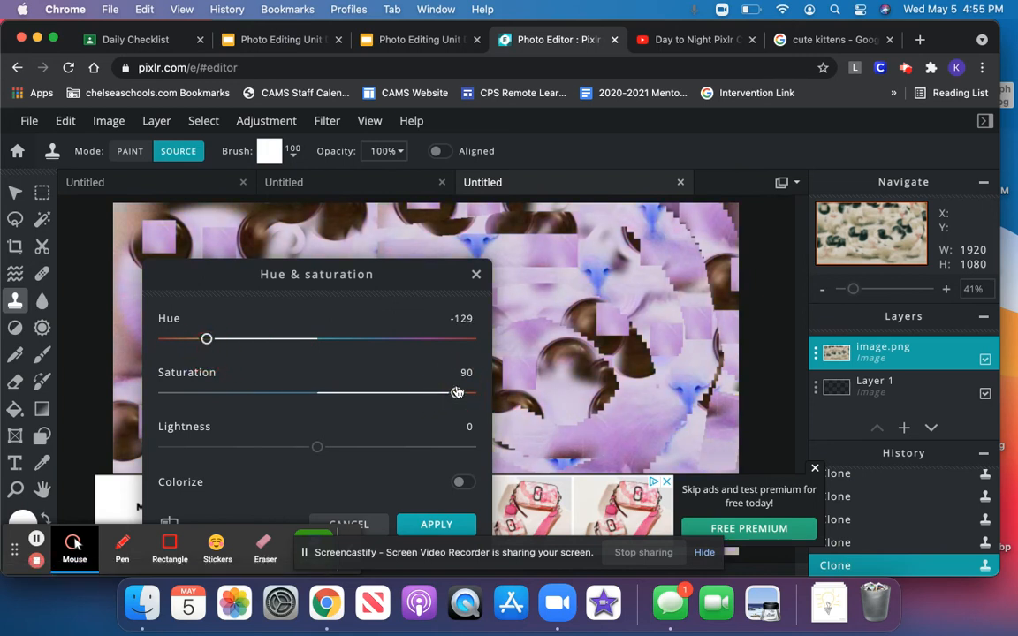
{"action": "left_click_drag", "start_coordinate": [316, 445], "coordinate": [277, 448]}
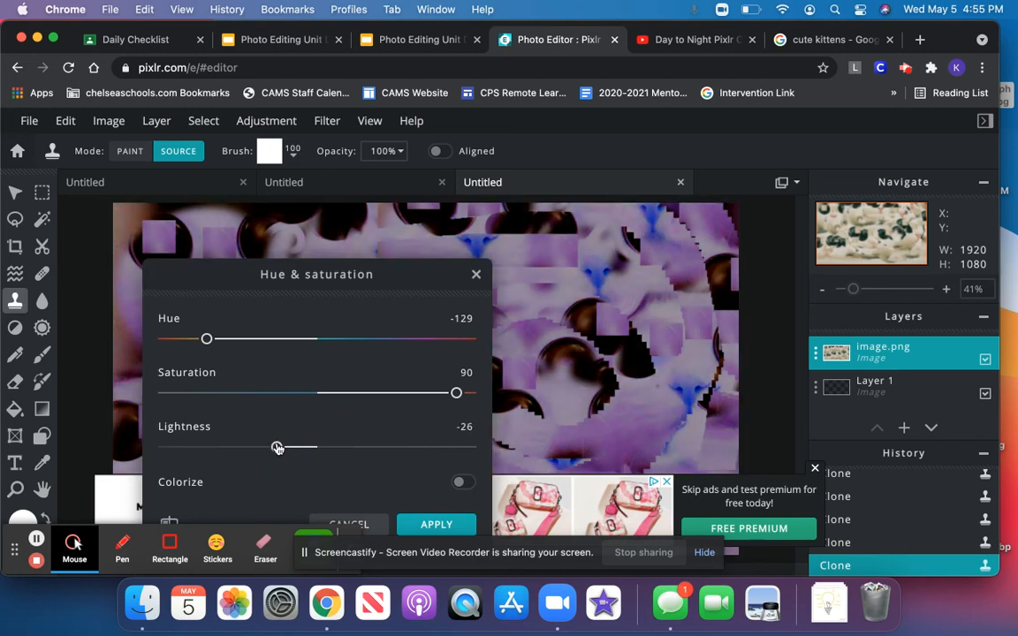
{"action": "left_click", "coordinate": [463, 485]}
{"action": "left_click", "coordinate": [463, 485]}
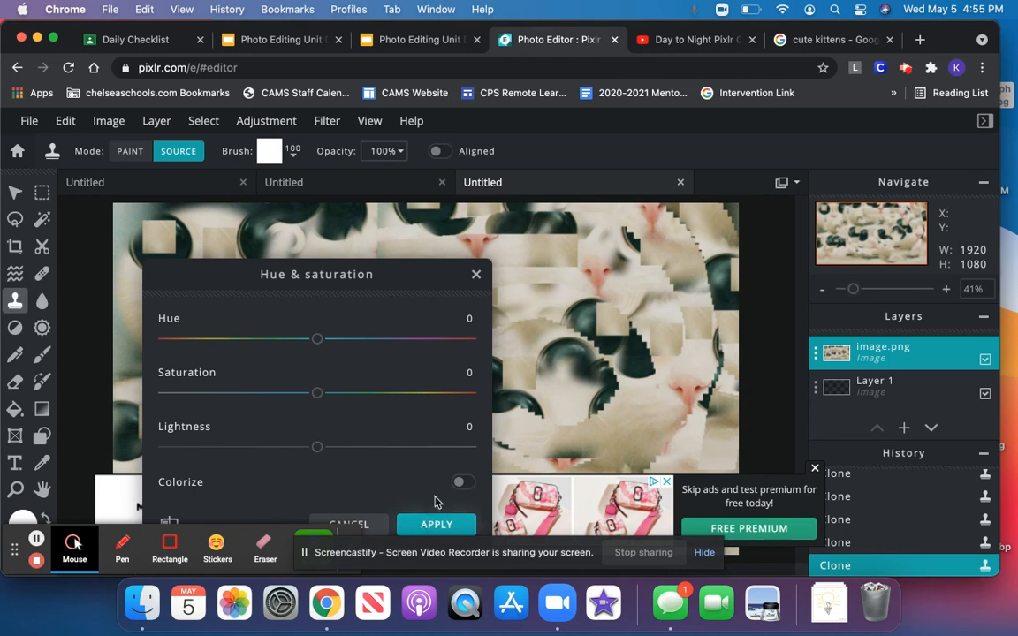
Shift the hue to turn the fur pink, raise the saturation, lower the lightness, apply the adjustment and dismiss the ad
{"action": "left_click_drag", "start_coordinate": [311, 346], "coordinate": [412, 345]}
{"action": "left_click_drag", "start_coordinate": [319, 396], "coordinate": [231, 392]}
{"action": "left_click_drag", "start_coordinate": [317, 453], "coordinate": [275, 448]}
{"action": "left_click_drag", "start_coordinate": [414, 341], "coordinate": [246, 347]}
{"action": "left_click_drag", "start_coordinate": [233, 393], "coordinate": [442, 400]}
{"action": "left_click", "coordinate": [445, 527]}
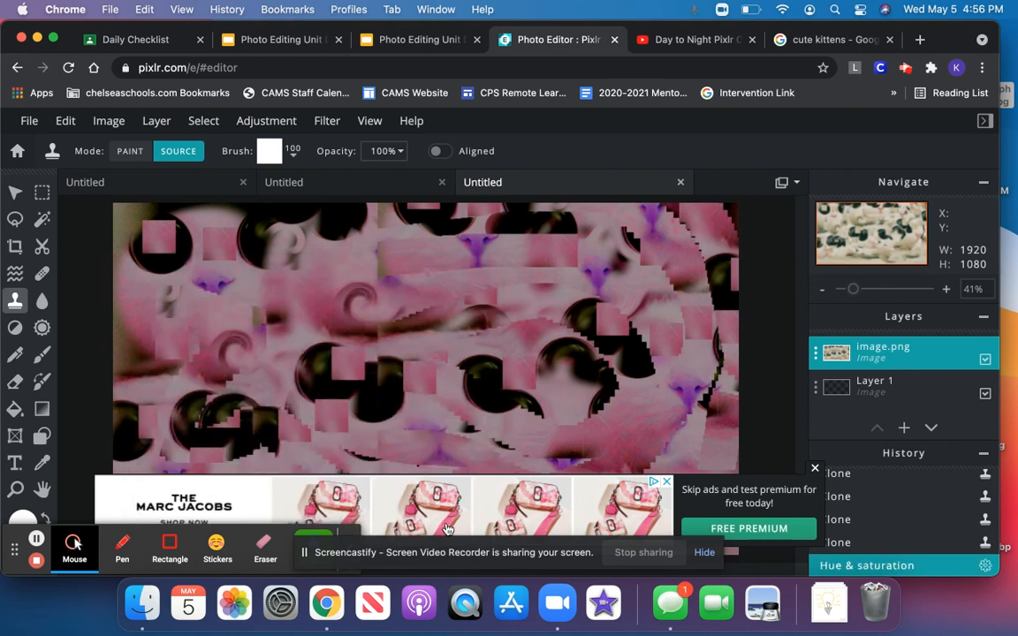
{"action": "left_click", "coordinate": [816, 470]}
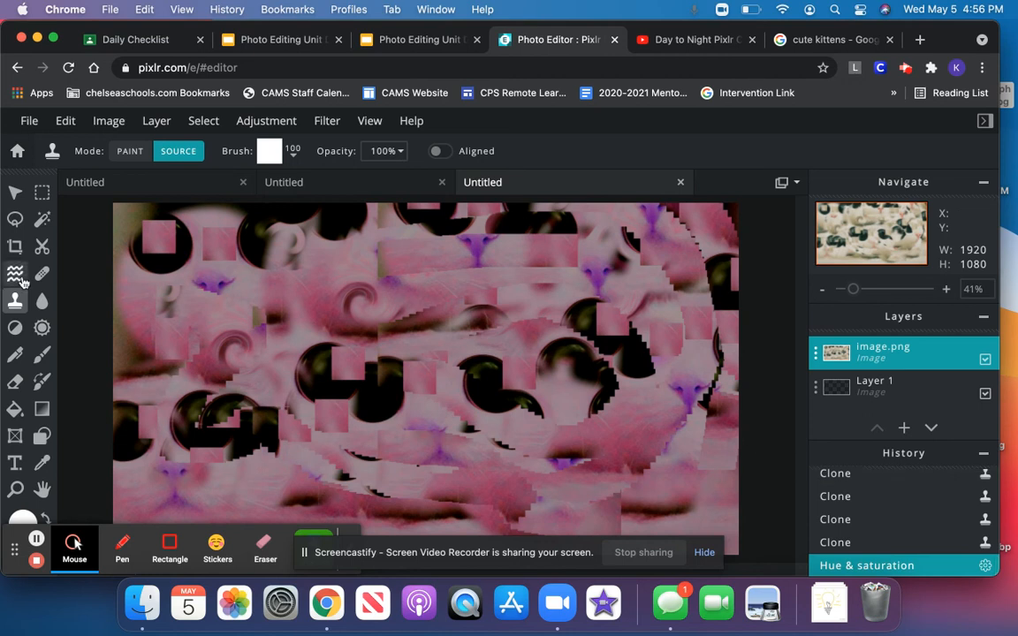
Apply a Vignette filter with an amount of 100 to the pink kitten image
{"action": "left_click", "coordinate": [335, 125]}
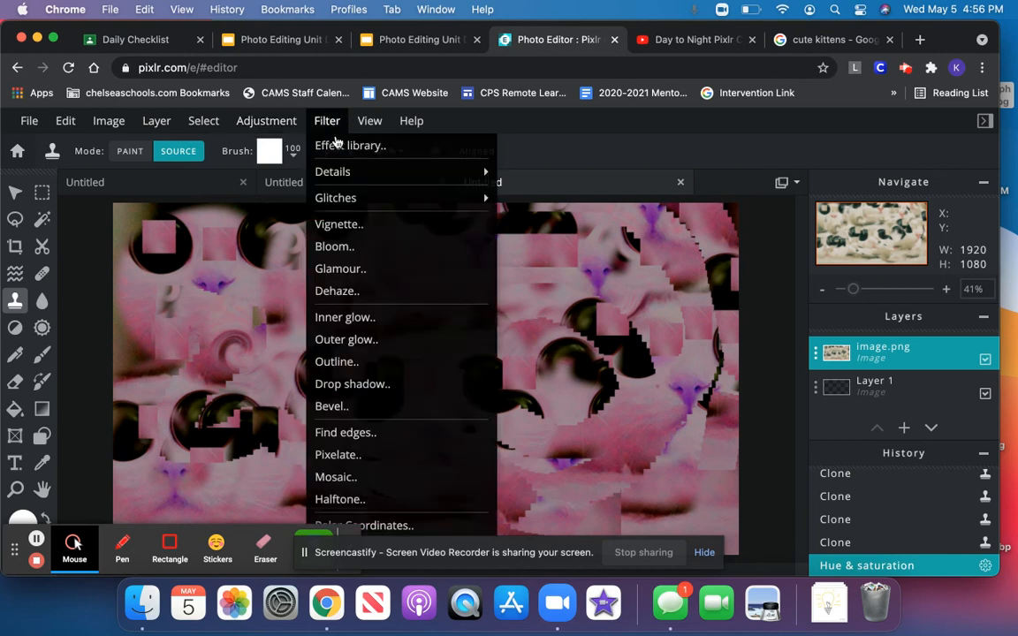
{"action": "left_click", "coordinate": [346, 230]}
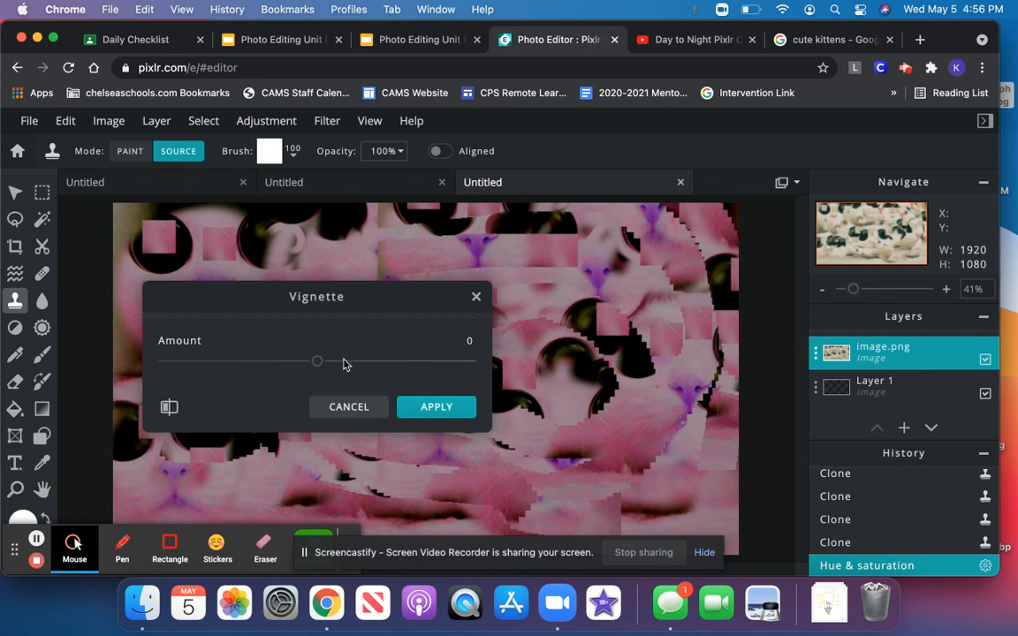
{"action": "left_click_drag", "start_coordinate": [319, 365], "coordinate": [482, 363]}
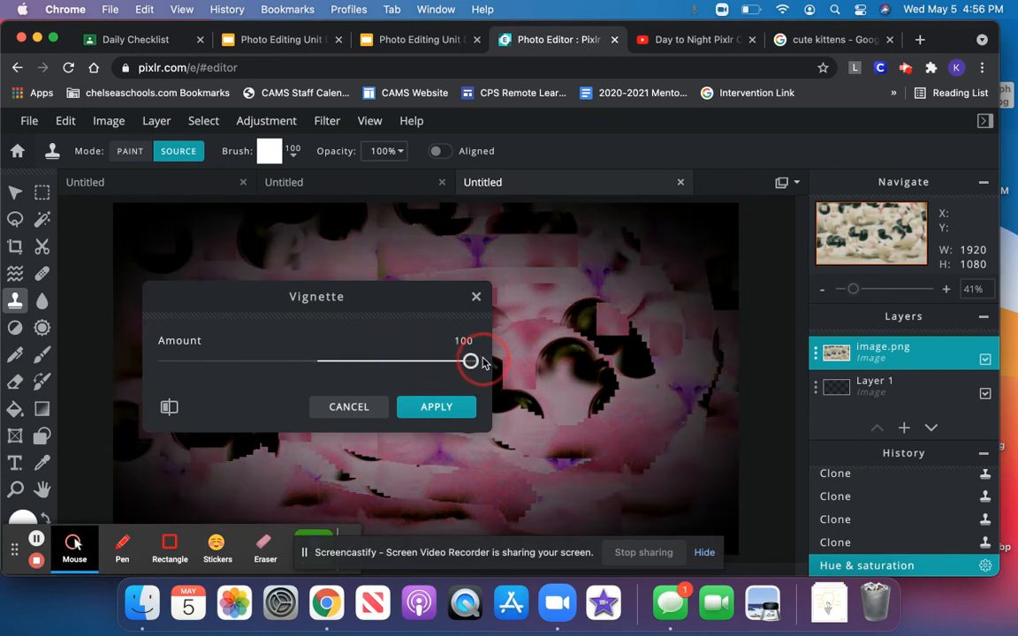
{"action": "left_click", "coordinate": [456, 404]}
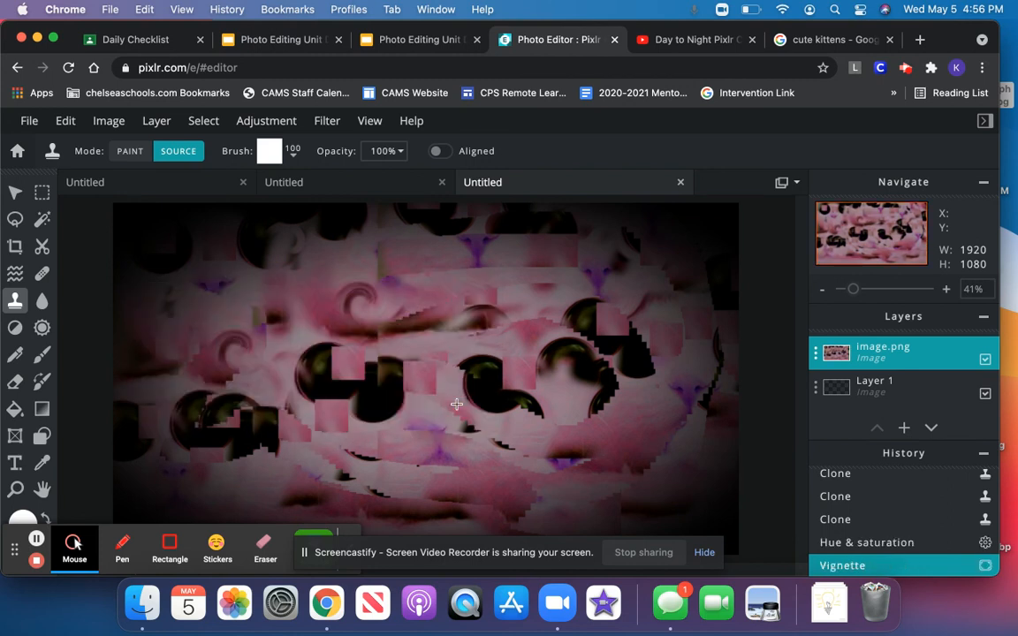
Apply a Mosaic filter to the vignetted image, strong enough to break it into coarse triangular tiles
{"action": "left_click", "coordinate": [329, 122]}
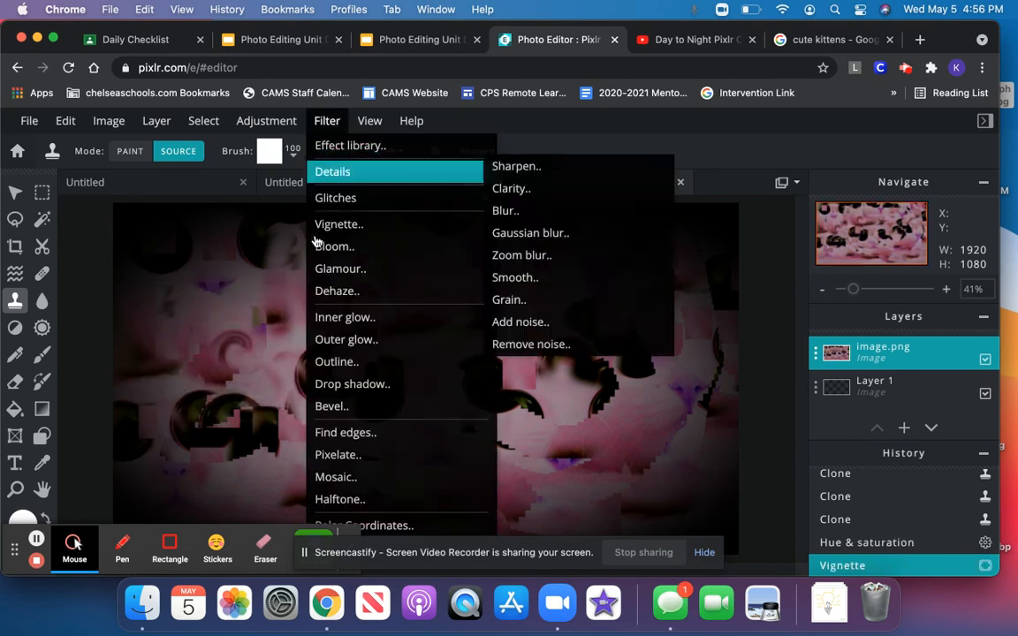
{"action": "left_click", "coordinate": [349, 477]}
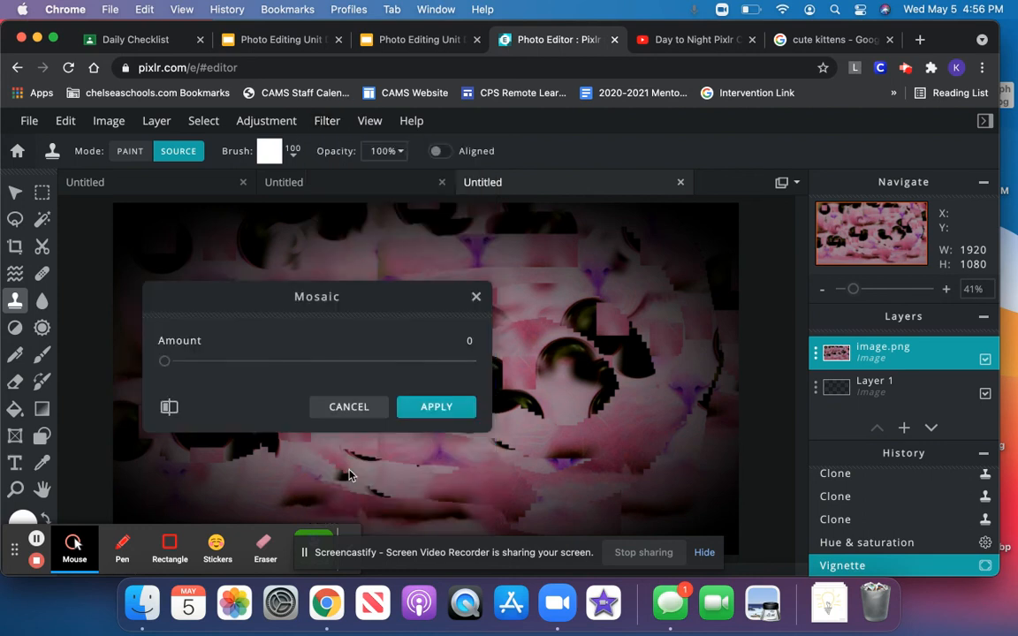
{"action": "left_click", "coordinate": [165, 362]}
{"action": "left_click_drag", "start_coordinate": [166, 362], "coordinate": [291, 372]}
{"action": "left_click", "coordinate": [414, 406]}
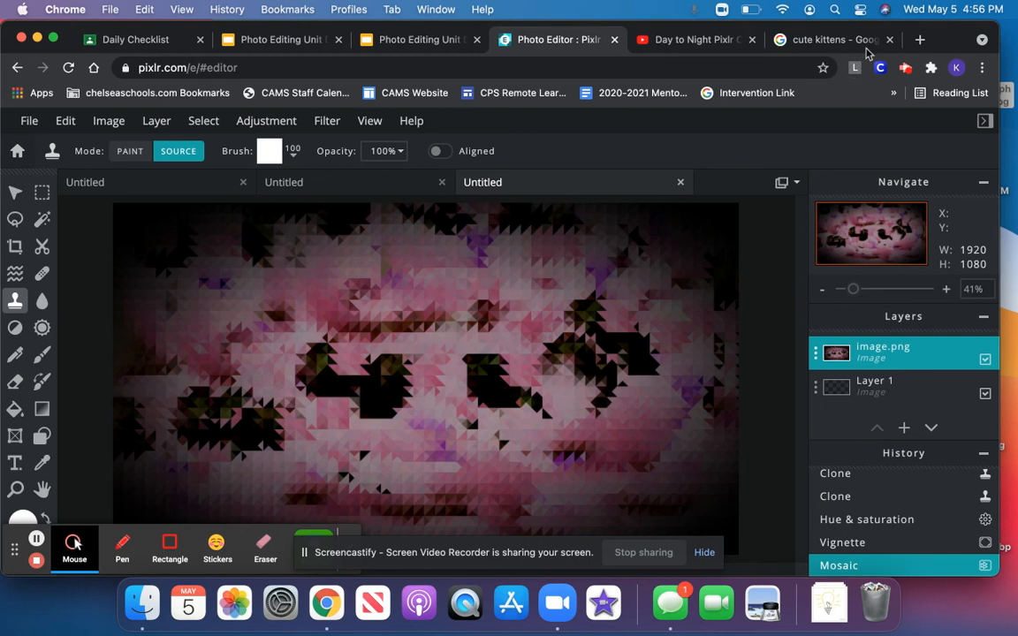
Look at the original kitten picture in the cute kittens image search and return to the edited image in Pixlr
{"action": "left_click", "coordinate": [839, 39]}
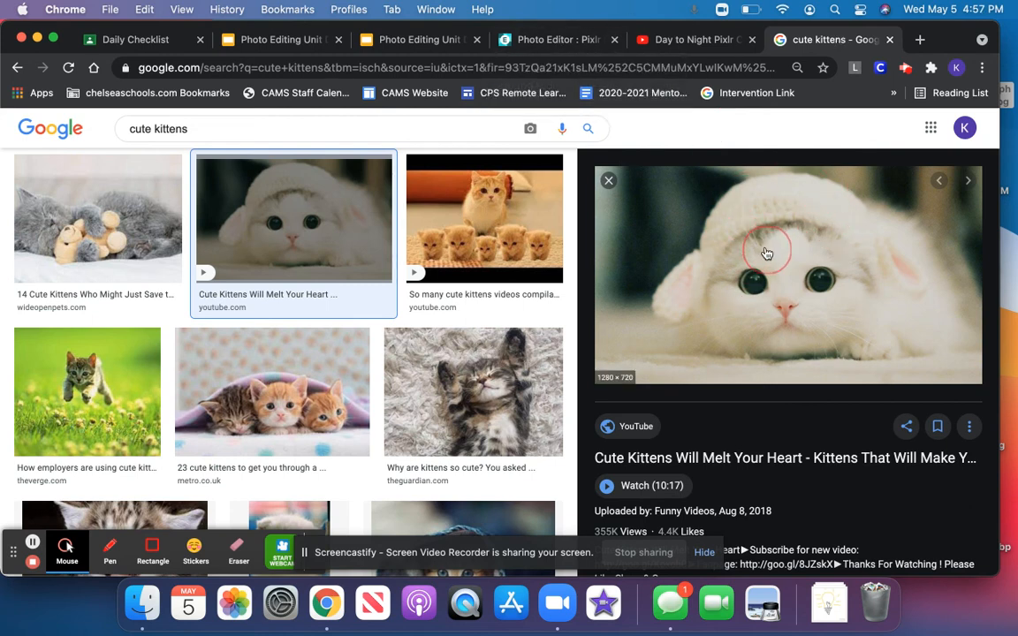
{"action": "left_click", "coordinate": [559, 42]}
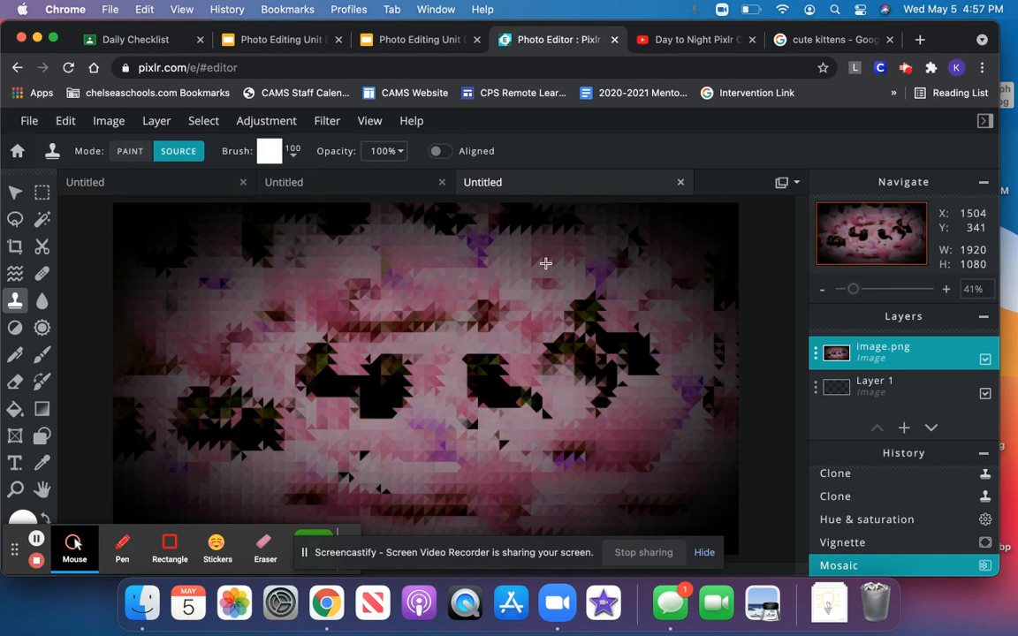